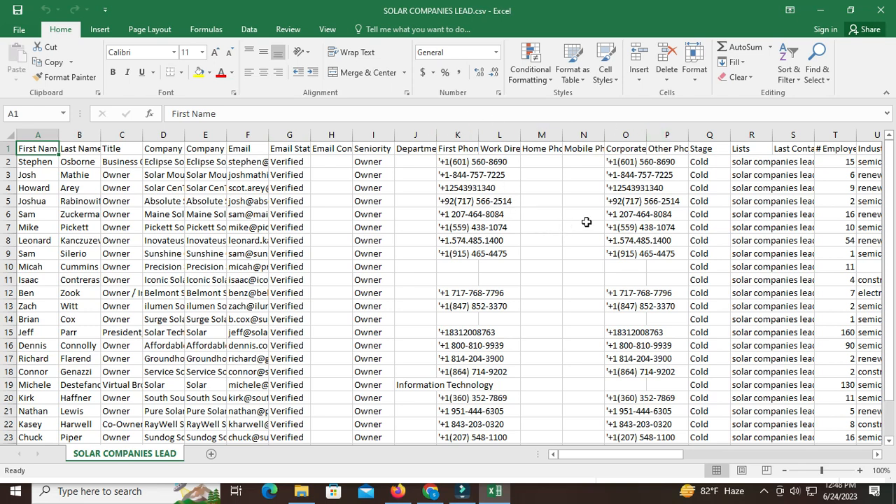
# - Look over the solar companies lead sheet, and in Firefox highlight "solar energy systems" in ChatGPT's description of solar companies
pyautogui.scroll(-2, 588, 221)
pyautogui.scroll(2, 532, 223)
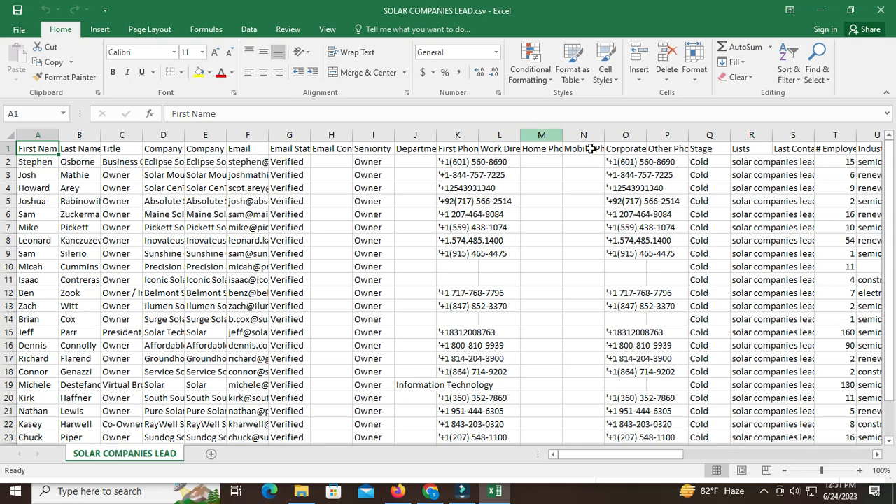
pyautogui.click(399, 492)
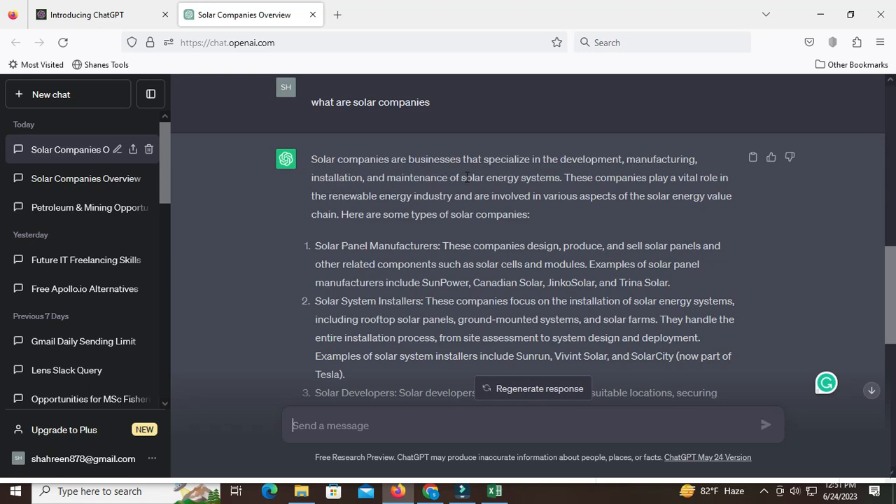
pyautogui.moveTo(461, 178); pyautogui.dragTo(559, 177)
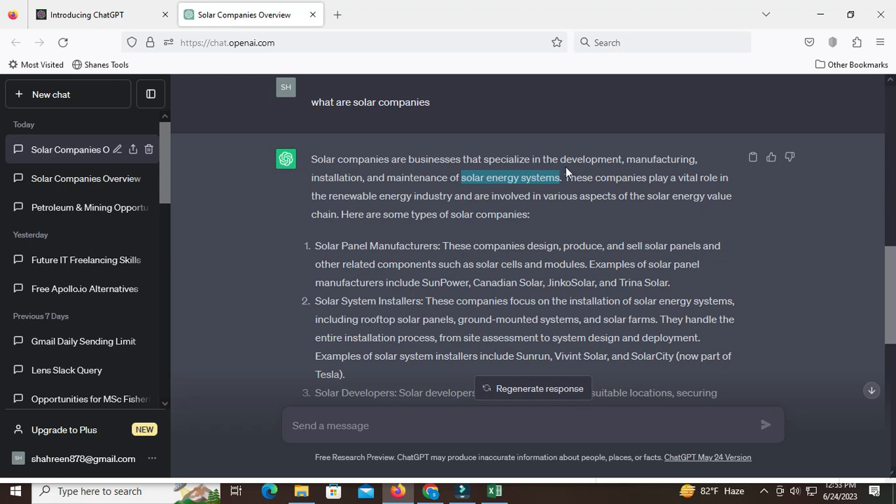
# - Switch to Chrome and bring up Apollo's People search from its home page
pyautogui.click(433, 492)
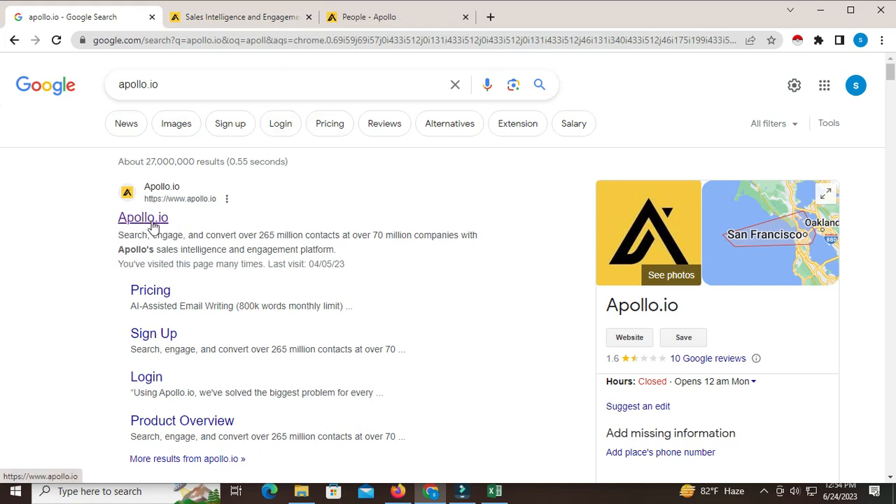
pyautogui.click(256, 16)
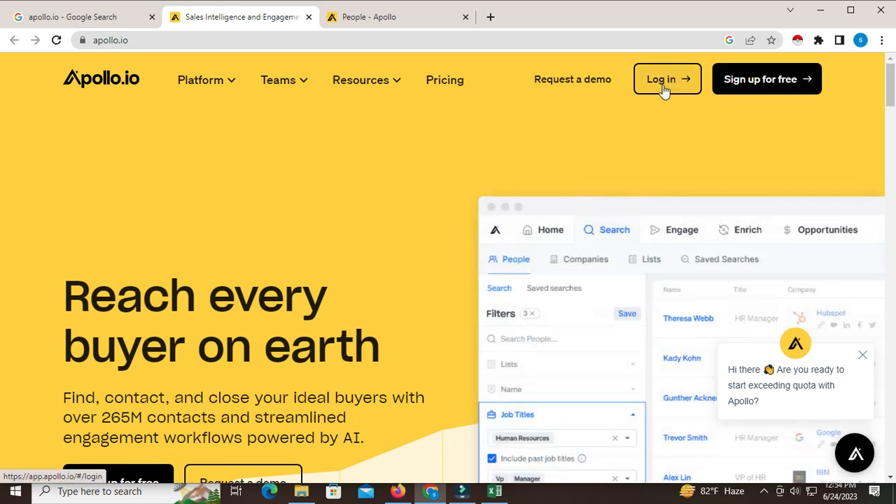
pyautogui.click(377, 18)
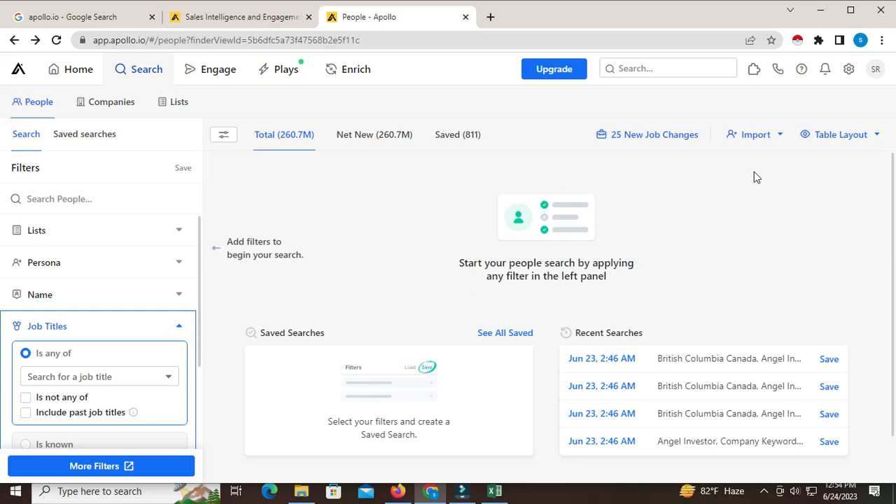
pyautogui.click(80, 70)
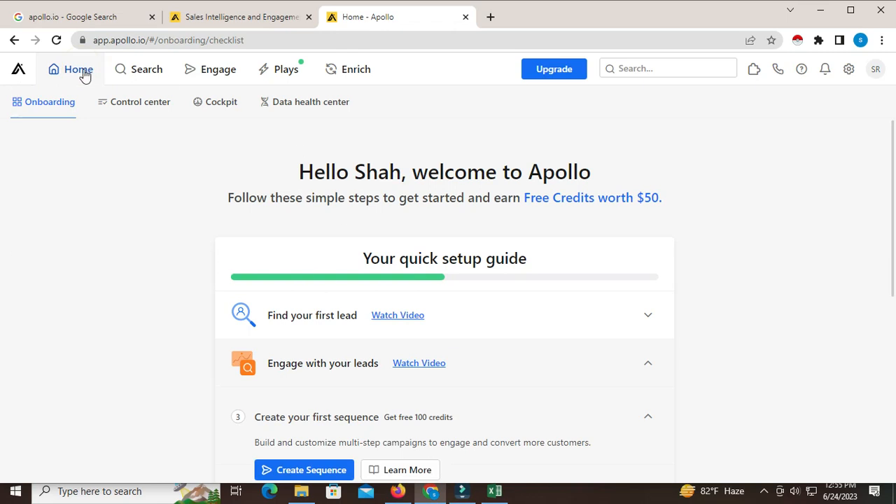
pyautogui.moveTo(151, 77)
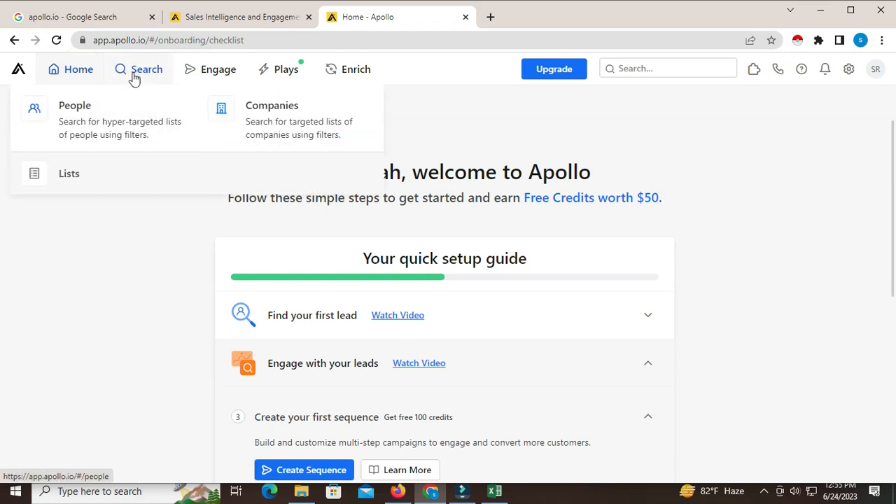
pyautogui.click(115, 129)
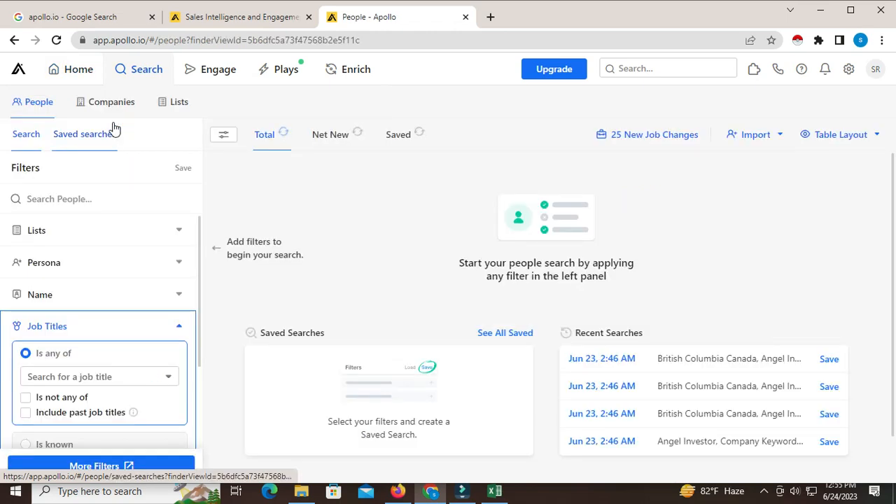
# - Examine which filters the Apollo people search offers, from job titles to company, location, employees and industry
pyautogui.scroll(-1, 206, 354)
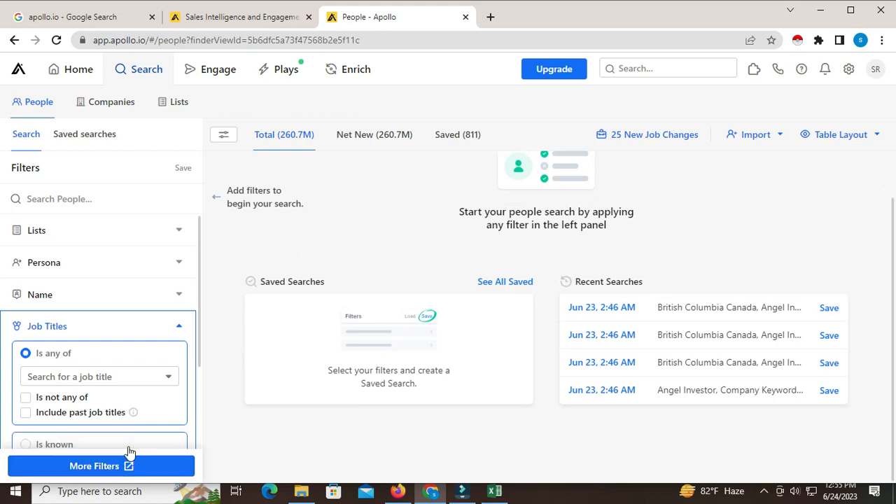
pyautogui.scroll(-5, 115, 301)
pyautogui.scroll(4, 114, 320)
pyautogui.scroll(2, 120, 315)
pyautogui.scroll(-4, 119, 316)
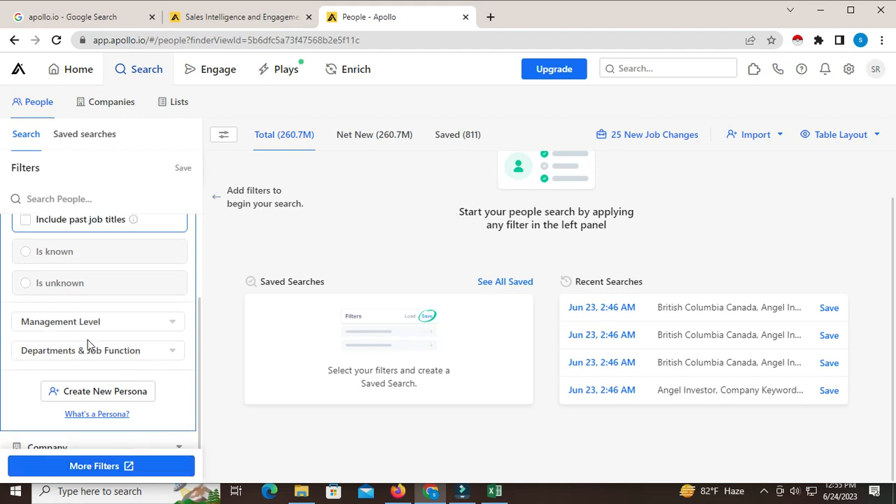
pyautogui.scroll(3, 106, 285)
pyautogui.scroll(-4, 106, 278)
pyautogui.scroll(-1, 106, 279)
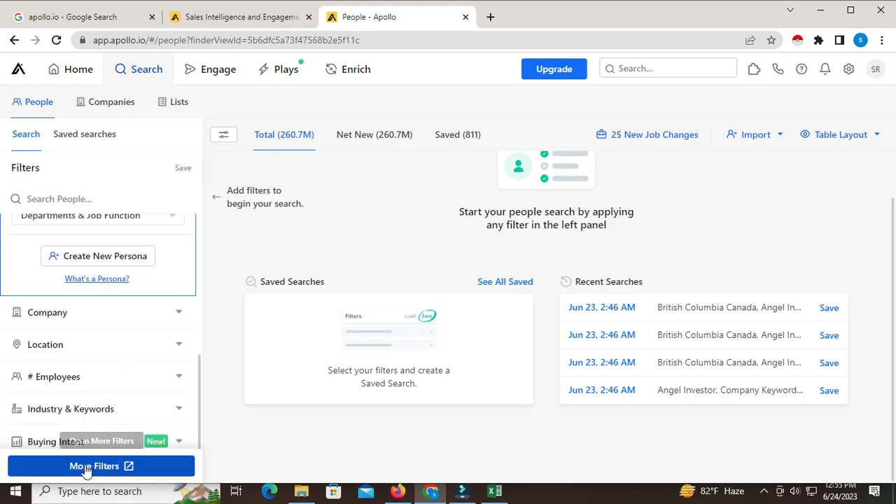
# - Open the full set of people filters and restrict the job title to owner
pyautogui.click(96, 469)
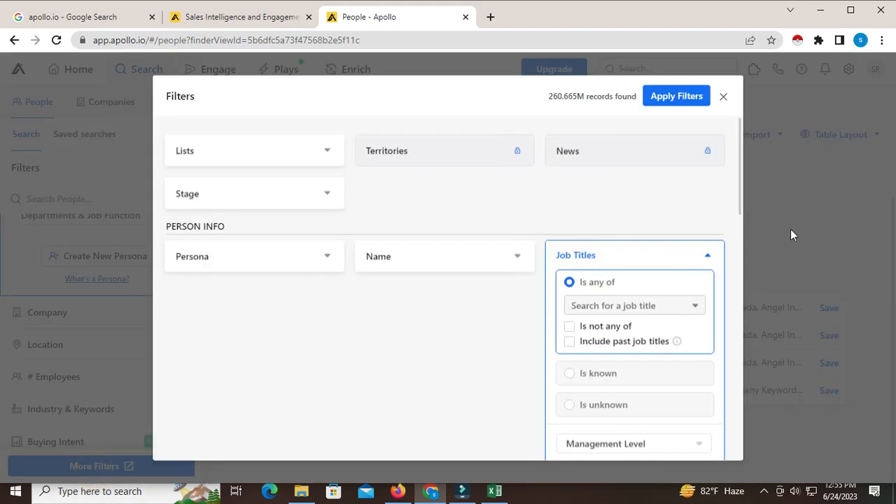
pyautogui.click(623, 305)
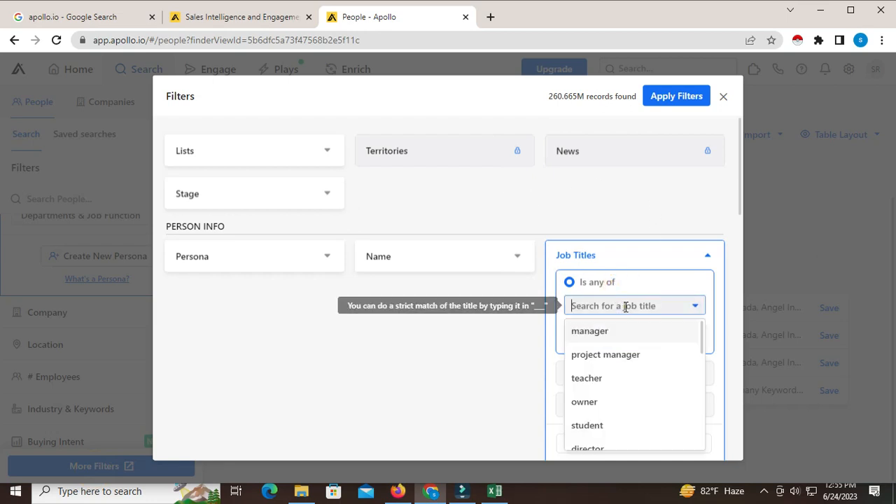
pyautogui.click(585, 402)
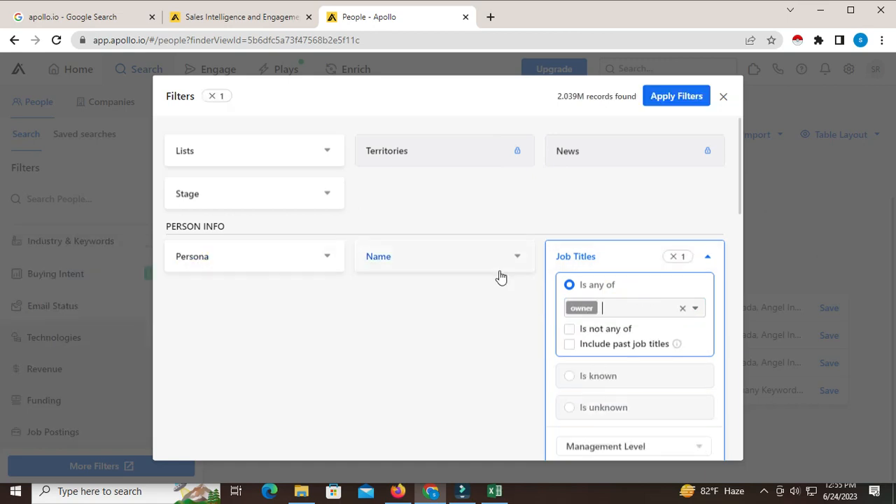
# - Restrict the contact location filter to the United States region
pyautogui.scroll(-5, 459, 308)
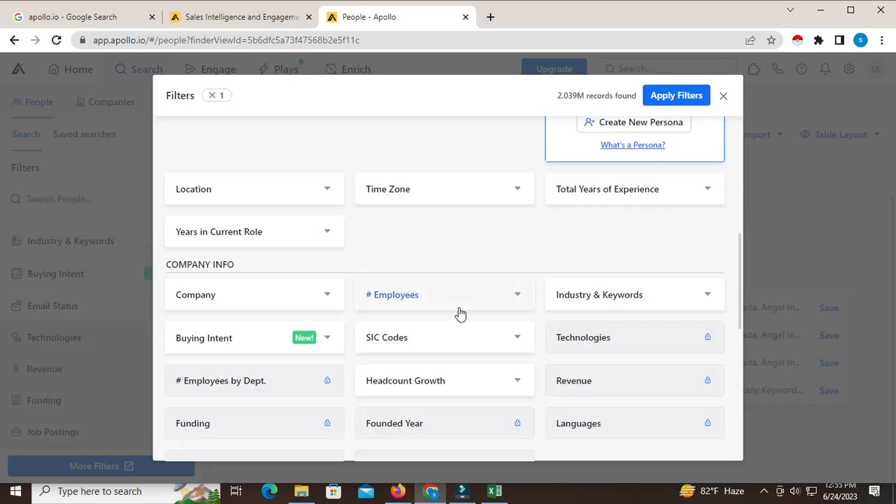
pyautogui.scroll(-2, 320, 188)
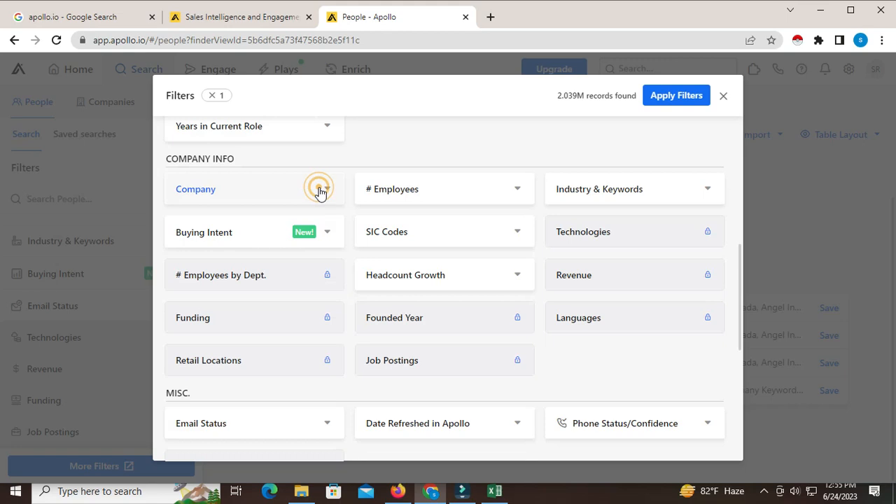
pyautogui.scroll(4, 296, 264)
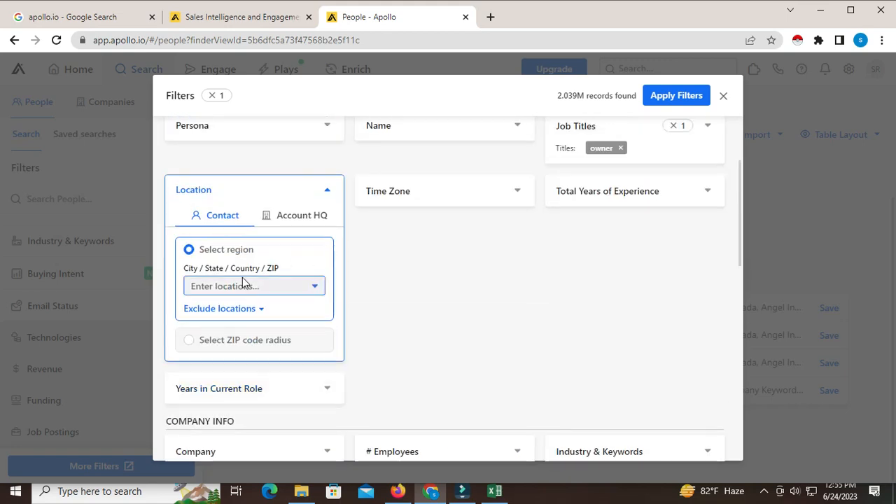
pyautogui.click(226, 285)
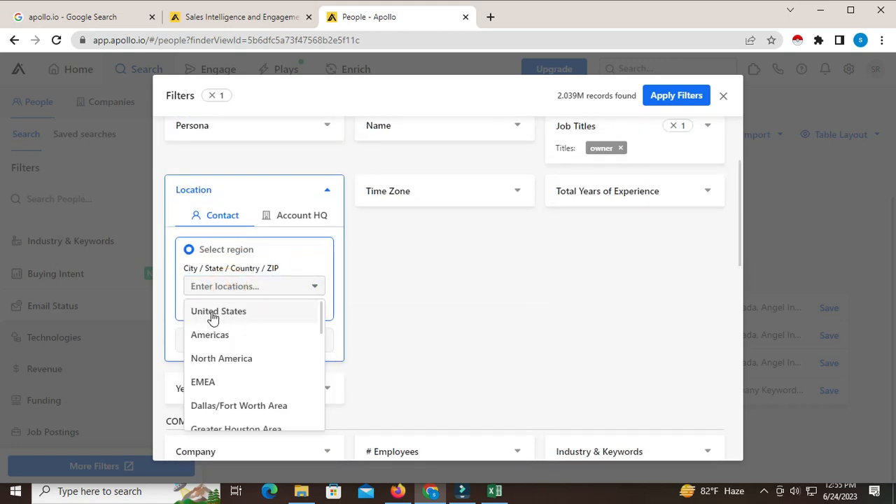
pyautogui.click(240, 318)
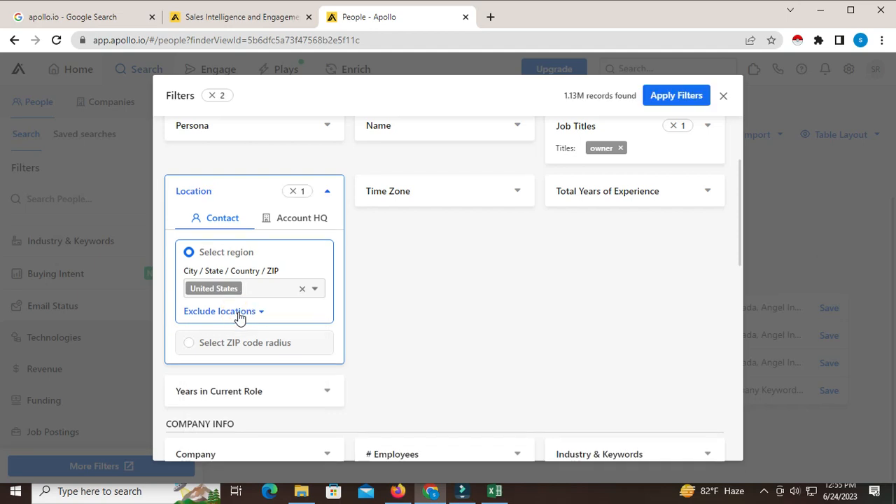
# - Filter by number of employees, selecting the predefined range 1-10
pyautogui.scroll(2, 592, 264)
pyautogui.scroll(-3, 592, 264)
pyautogui.scroll(-3, 594, 264)
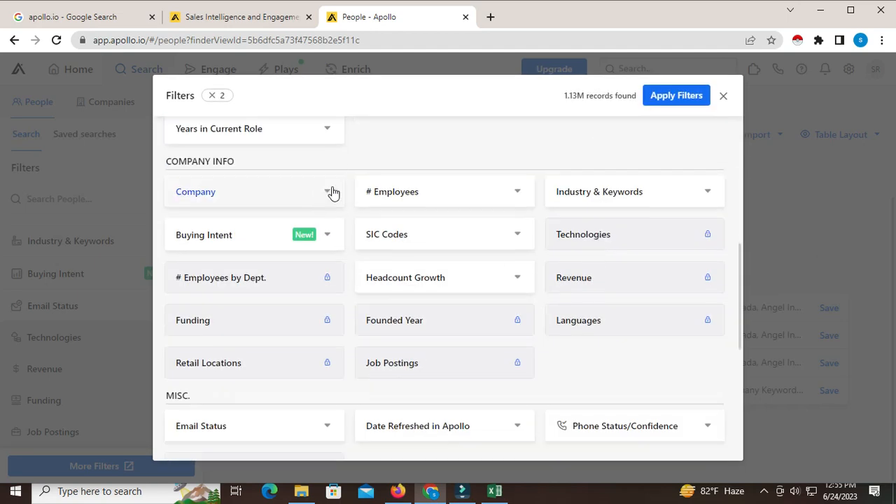
pyautogui.click(453, 192)
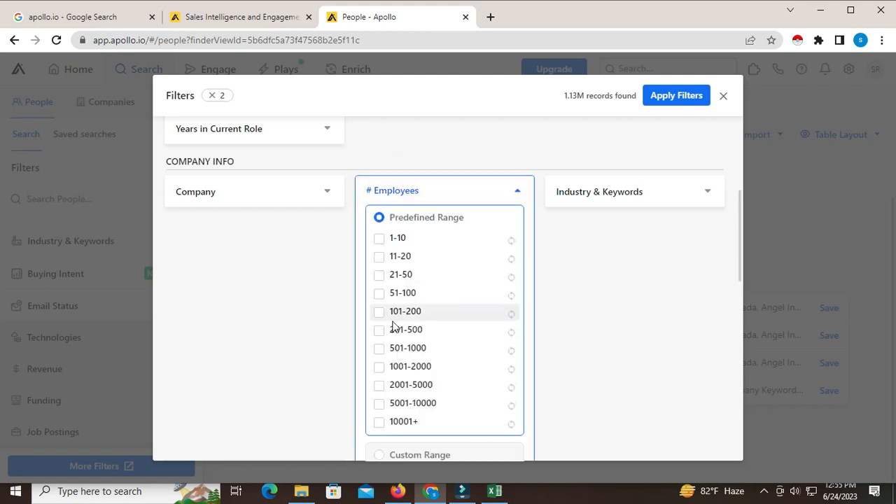
pyautogui.click(380, 239)
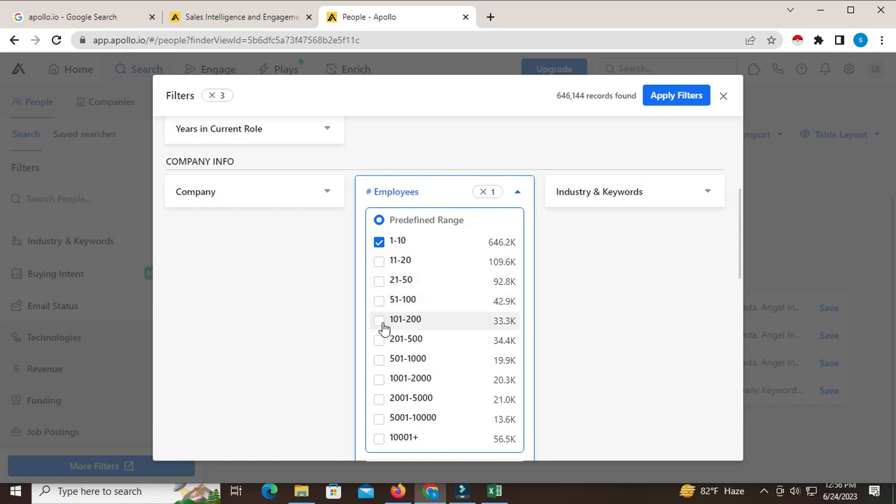
# - Check the lead sheet in Excel, and back in Chrome add the employee ranges 11-20, 21-50, 51-100 and 101-200
pyautogui.click(494, 491)
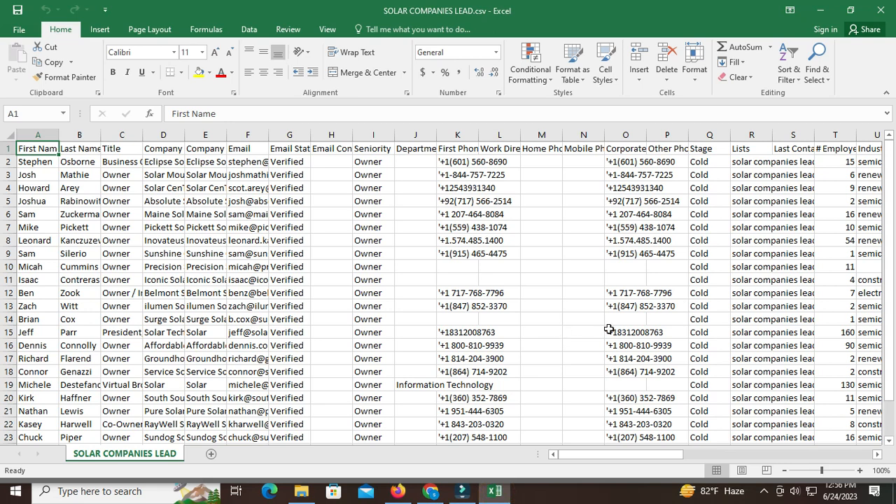
pyautogui.scroll(-2, 837, 390)
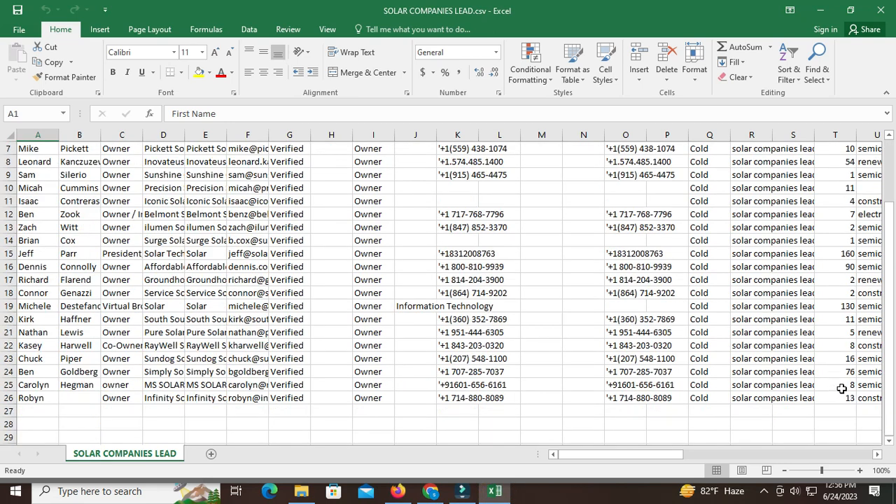
pyautogui.click(431, 493)
pyautogui.click(379, 262)
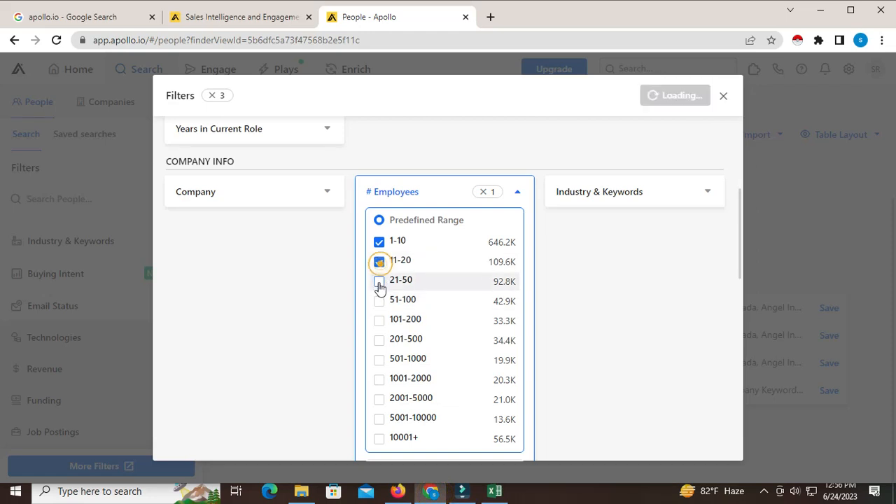
pyautogui.click(379, 301)
pyautogui.click(378, 321)
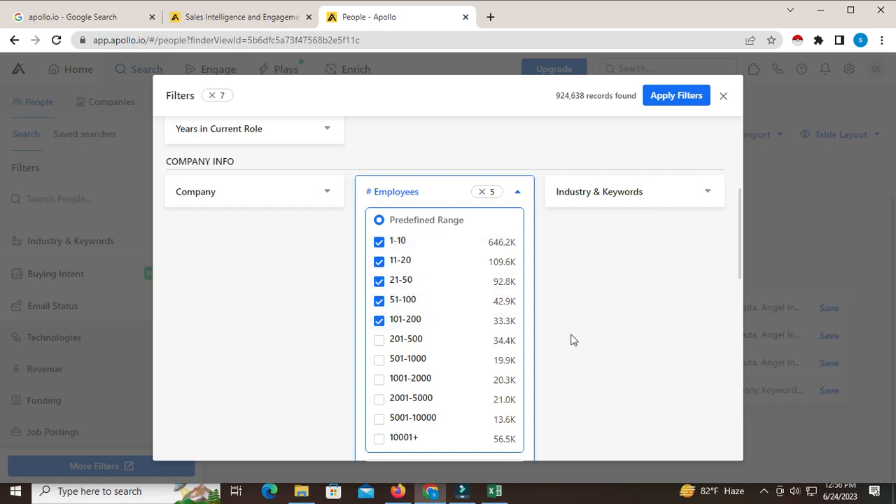
# - Review the chosen filters and restrict the business email status to Verified
pyautogui.scroll(-4, 573, 339)
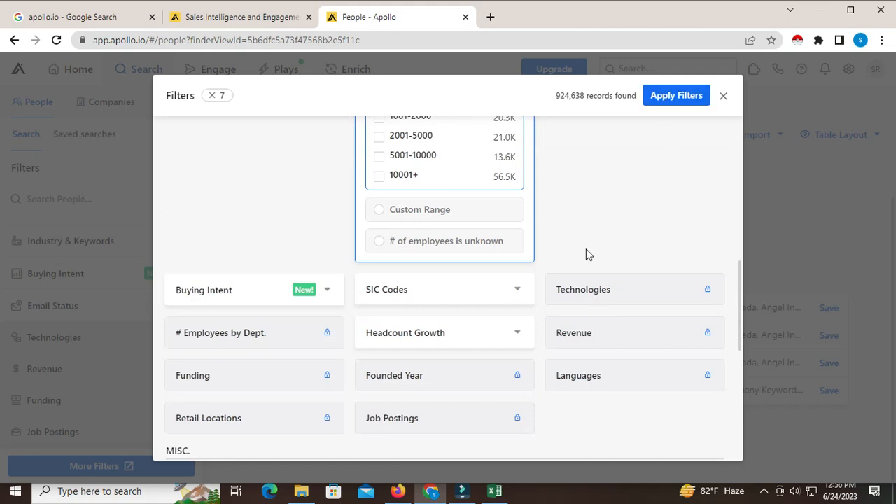
pyautogui.scroll(-2, 580, 287)
pyautogui.scroll(10, 538, 275)
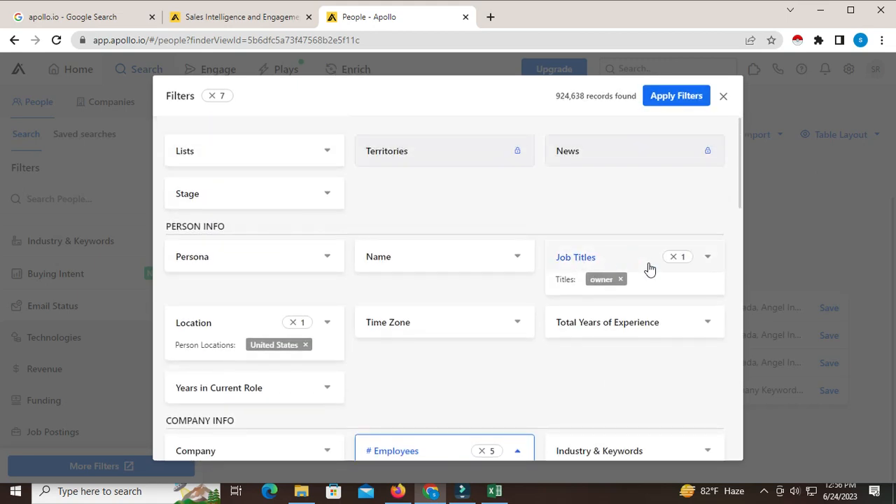
pyautogui.scroll(-2, 371, 300)
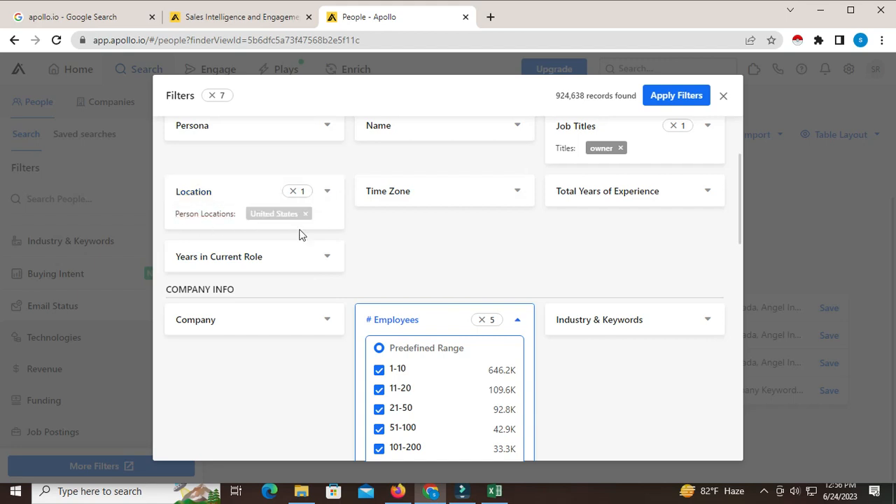
pyautogui.scroll(-2, 490, 293)
pyautogui.scroll(-4, 470, 281)
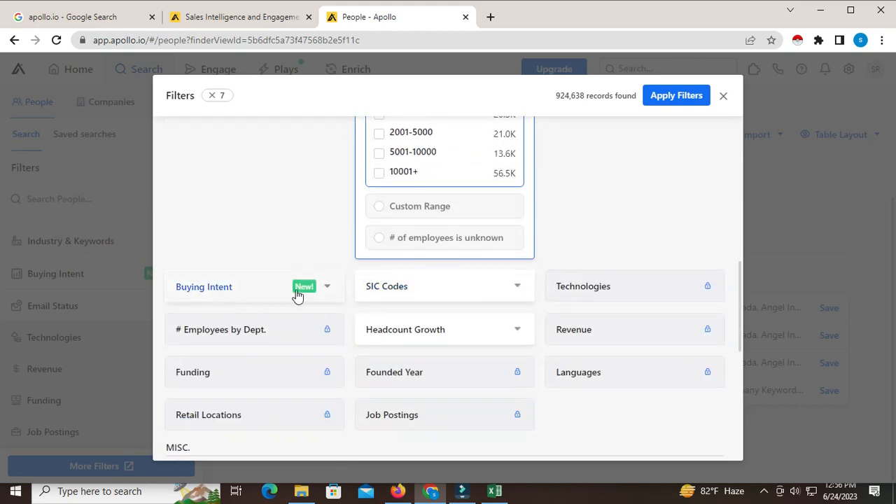
pyautogui.scroll(-1, 410, 286)
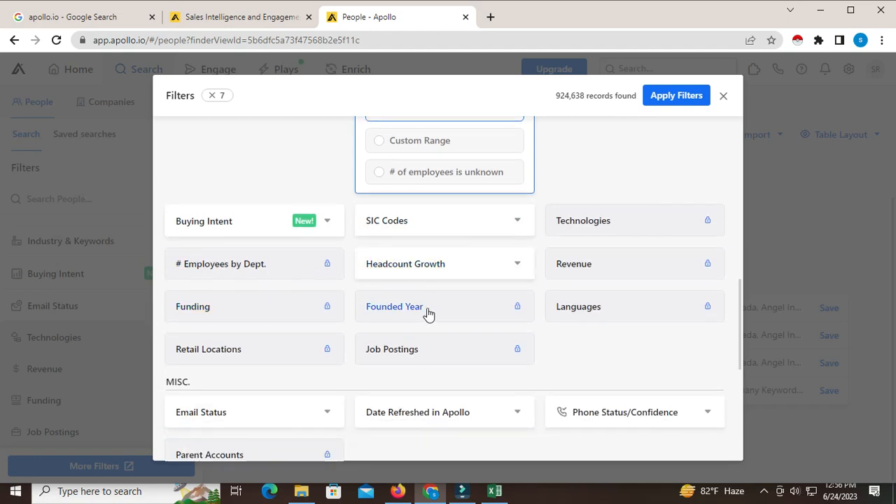
pyautogui.scroll(-1, 602, 315)
pyautogui.scroll(-1, 606, 317)
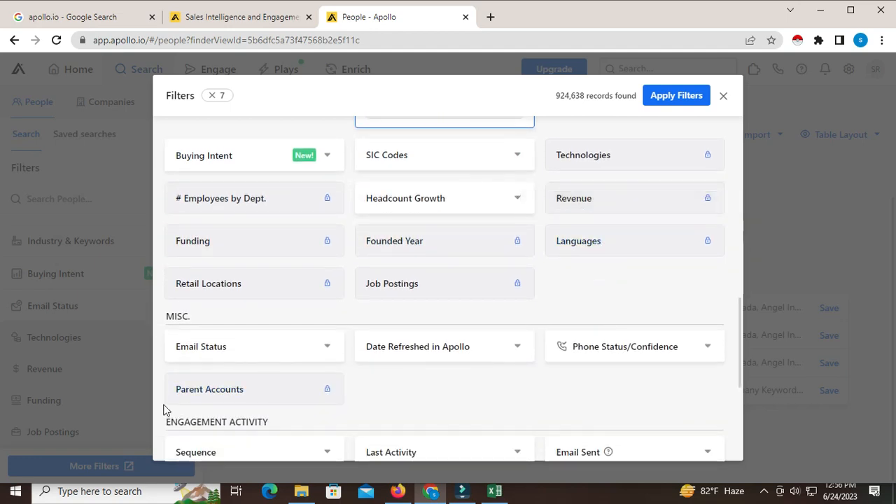
pyautogui.click(231, 351)
pyautogui.scroll(-4, 232, 351)
pyautogui.scroll(2, 230, 299)
pyautogui.click(181, 235)
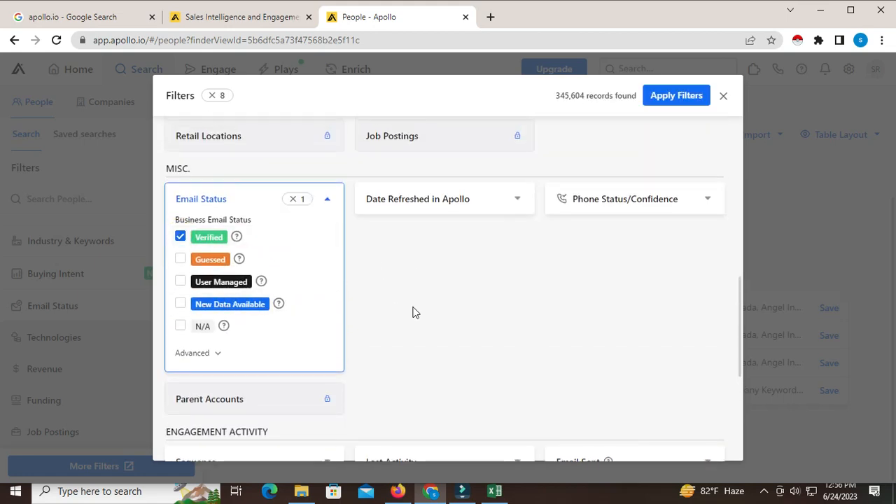
pyautogui.scroll(-3, 442, 329)
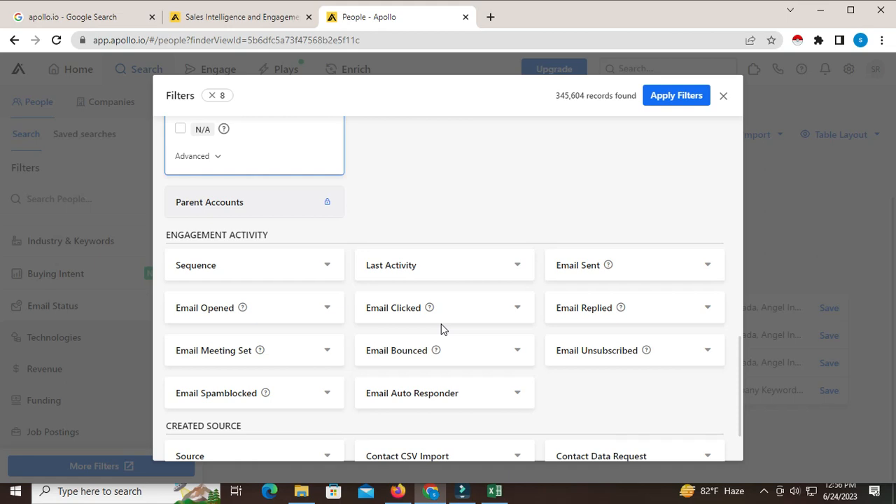
# - Examine the available filter categories and the selections made so far for job title, location, employees and email status
pyautogui.scroll(-1, 442, 328)
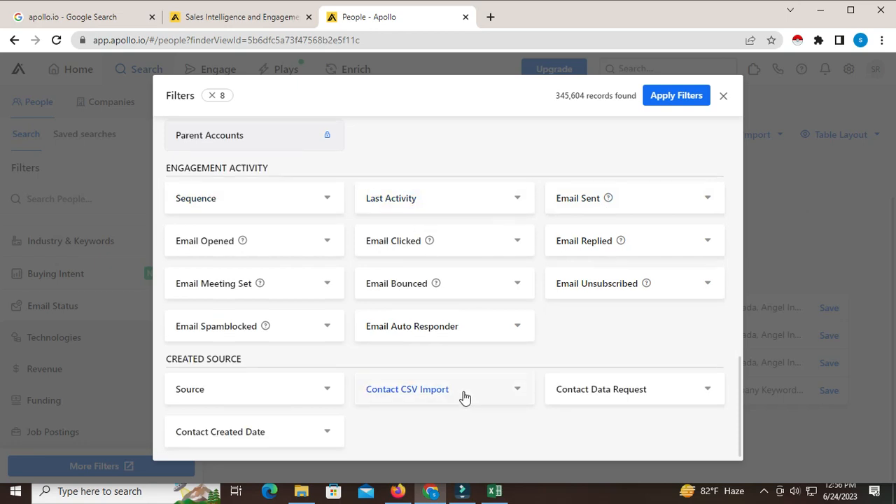
pyautogui.scroll(4, 462, 397)
pyautogui.scroll(4, 463, 397)
pyautogui.scroll(-2, 463, 397)
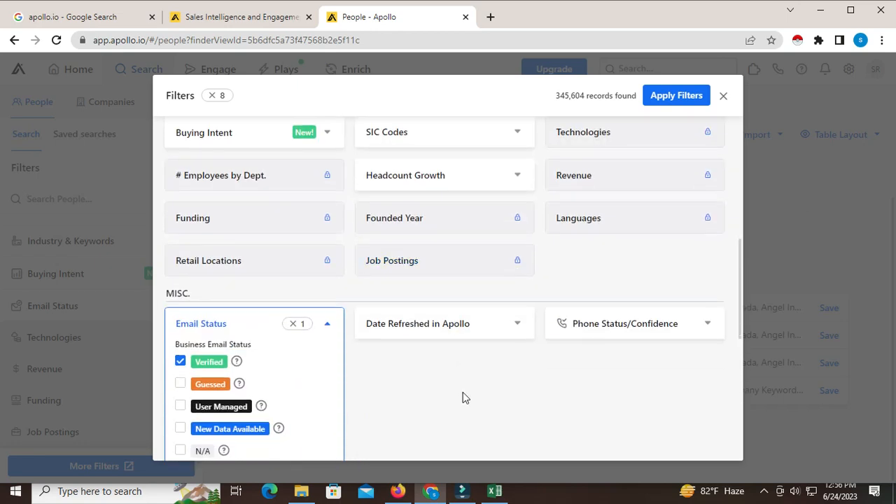
pyautogui.scroll(2, 420, 371)
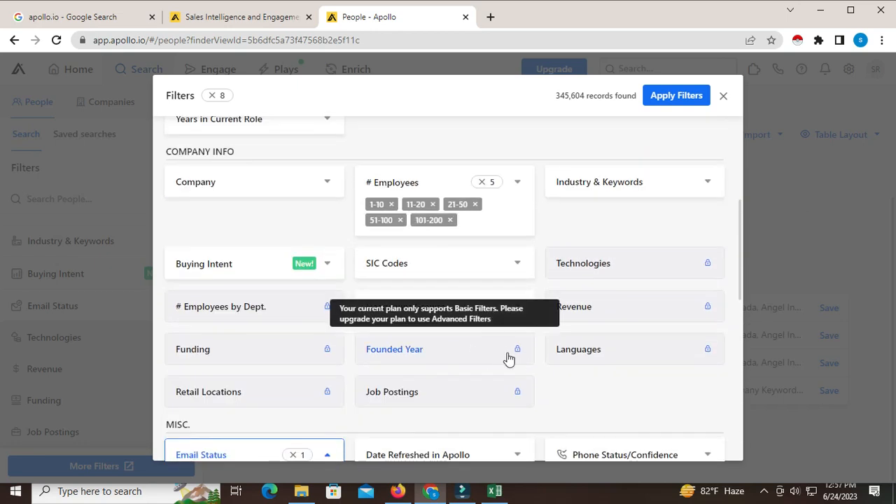
pyautogui.scroll(3, 495, 362)
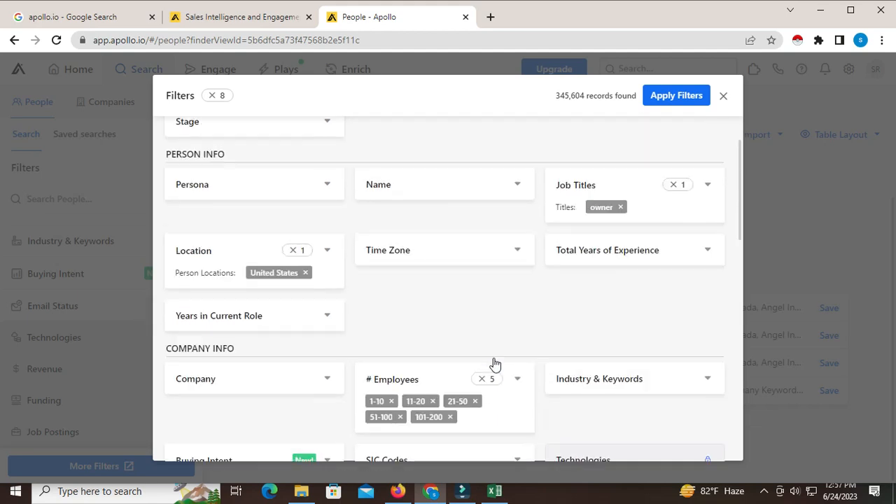
pyautogui.scroll(1, 494, 358)
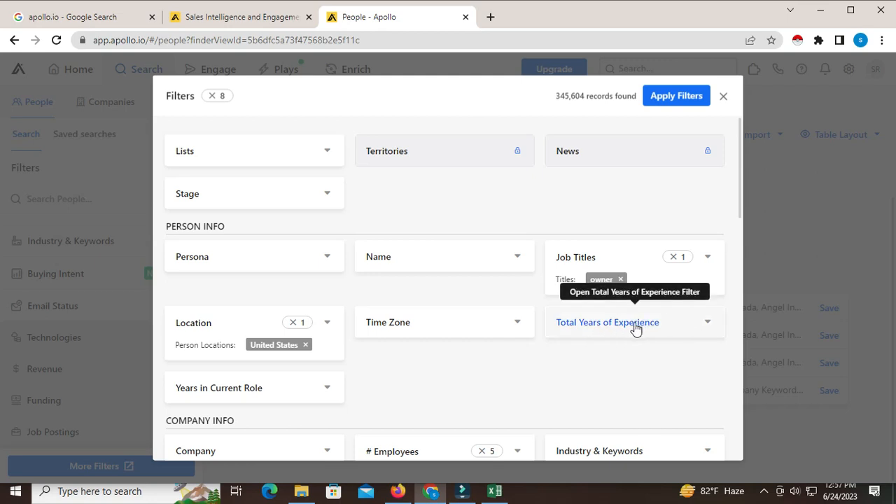
pyautogui.scroll(-3, 635, 329)
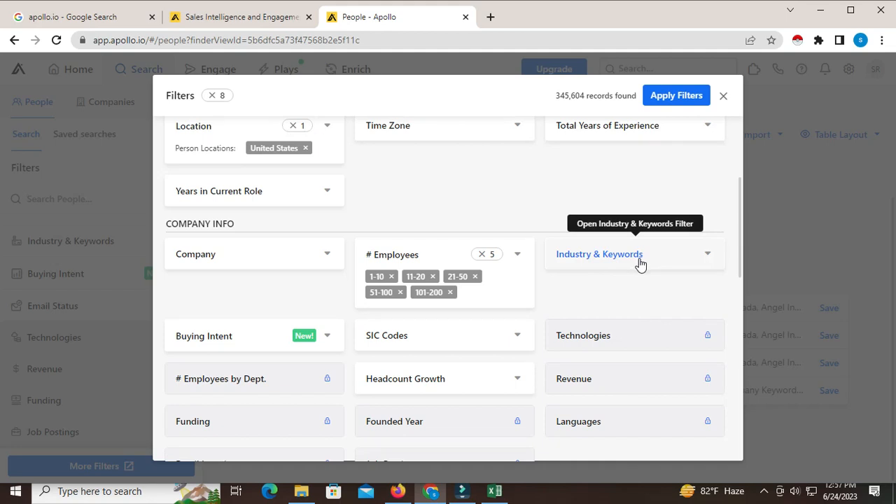
pyautogui.scroll(2, 639, 259)
pyautogui.scroll(-2, 657, 270)
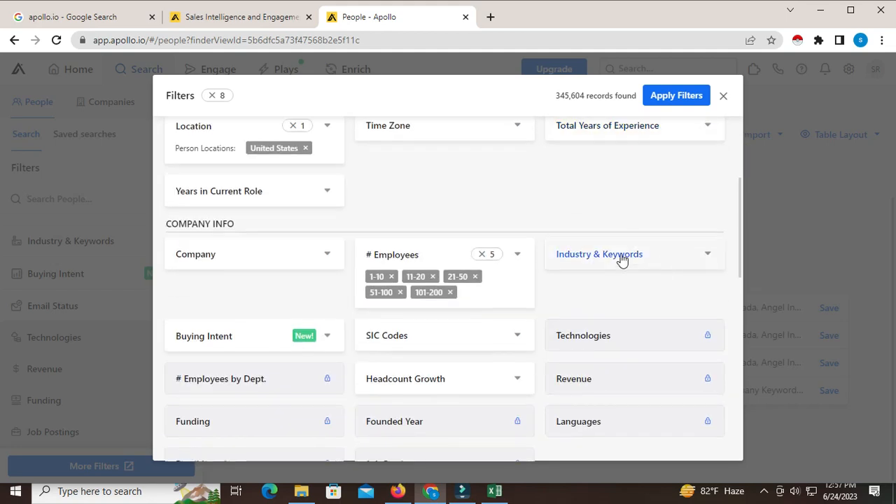
# - Try to find a "solar" industry in the Industry & Keywords filter and clear the search text
pyautogui.click(621, 256)
pyautogui.click(599, 277)
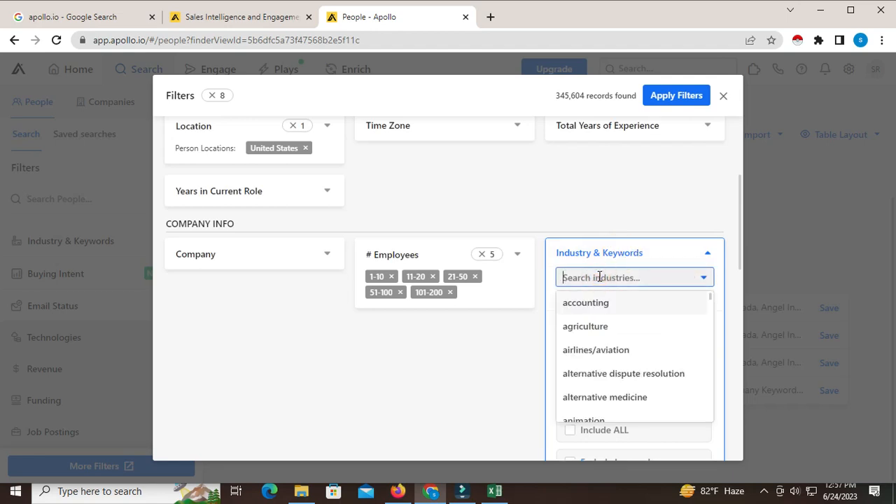
pyautogui.write('solar')
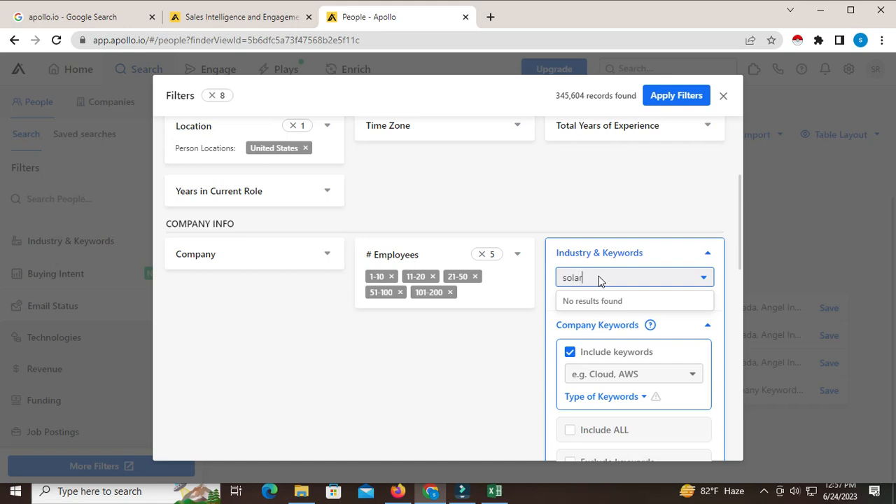
pyautogui.press('BackSpace')
pyautogui.press('BackSpace')
pyautogui.press('BackSpace')
pyautogui.press('BackSpace')
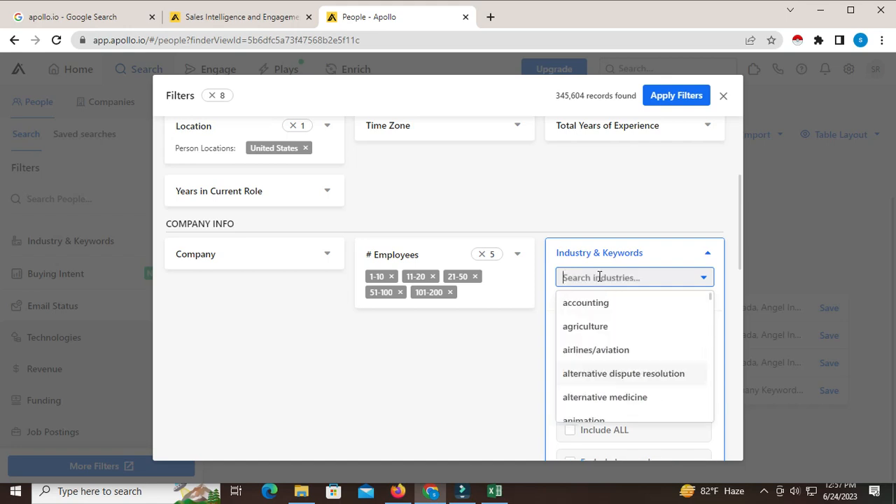
pyautogui.click(626, 193)
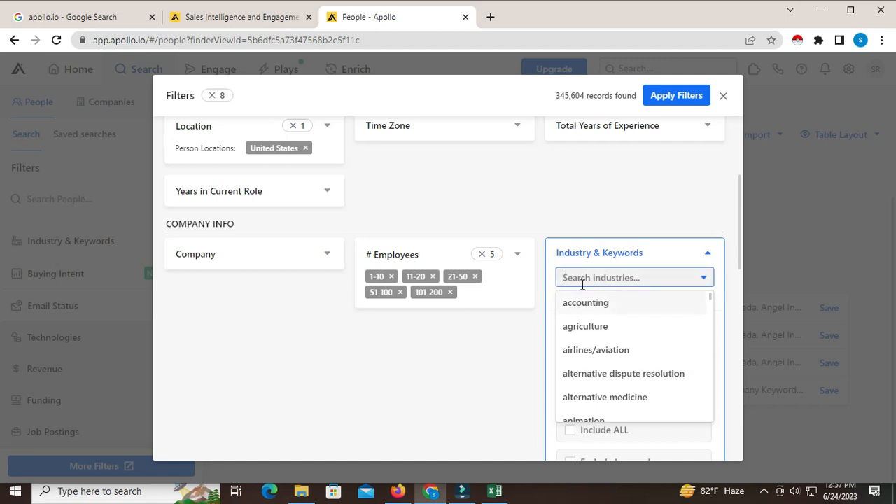
pyautogui.scroll(-2, 582, 285)
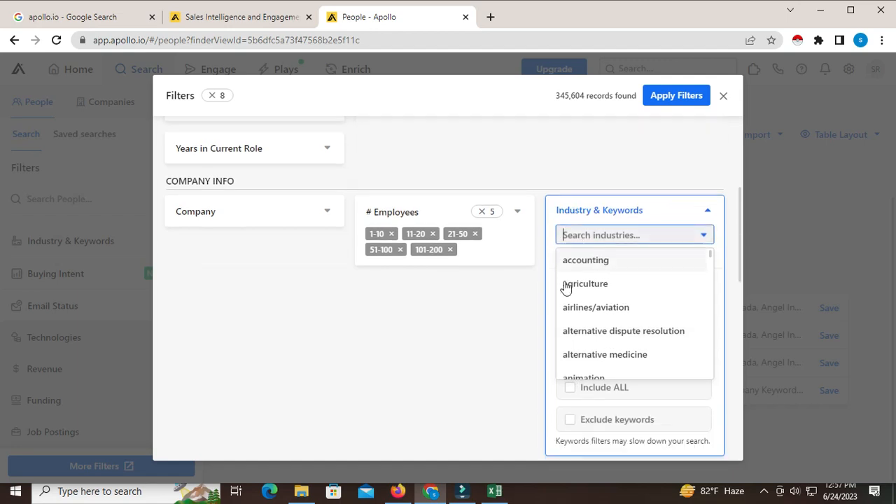
pyautogui.click(521, 271)
pyautogui.scroll(2, 606, 270)
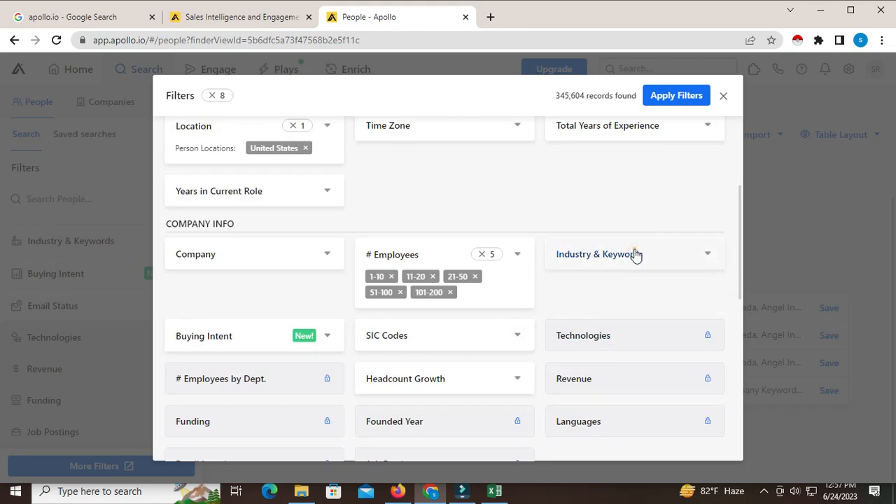
# - Add "solar company" as an included company keyword in the Industry & Keywords filter
pyautogui.click(635, 253)
pyautogui.scroll(-1, 598, 373)
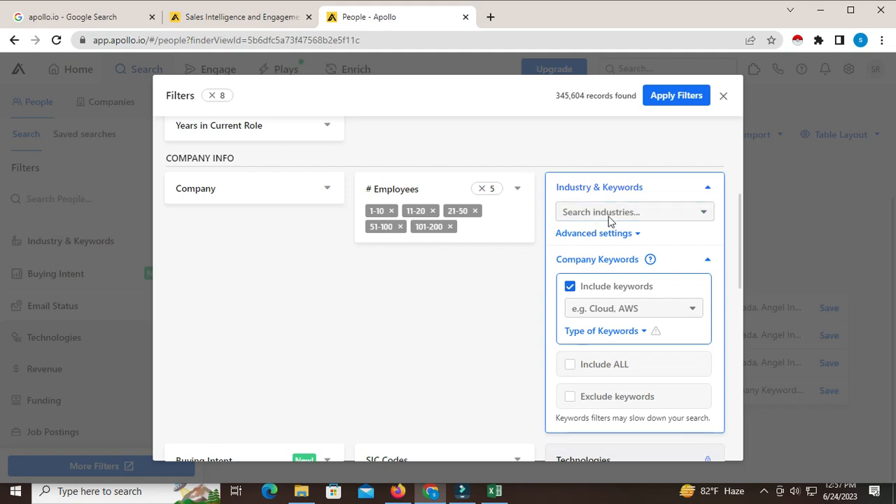
pyautogui.click(606, 309)
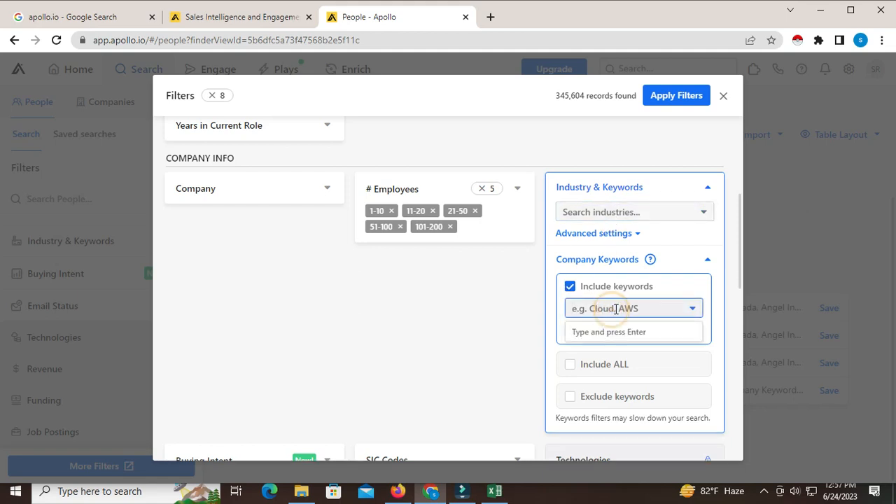
pyautogui.write('som')
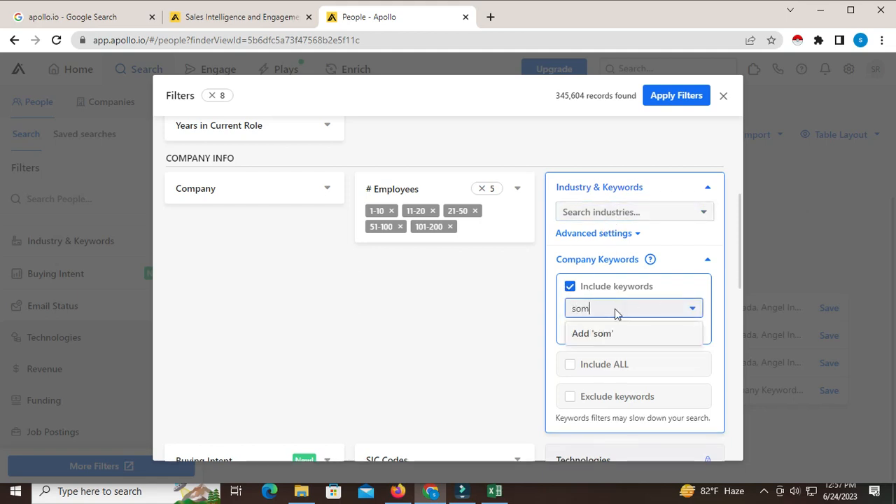
pyautogui.write('lar company')
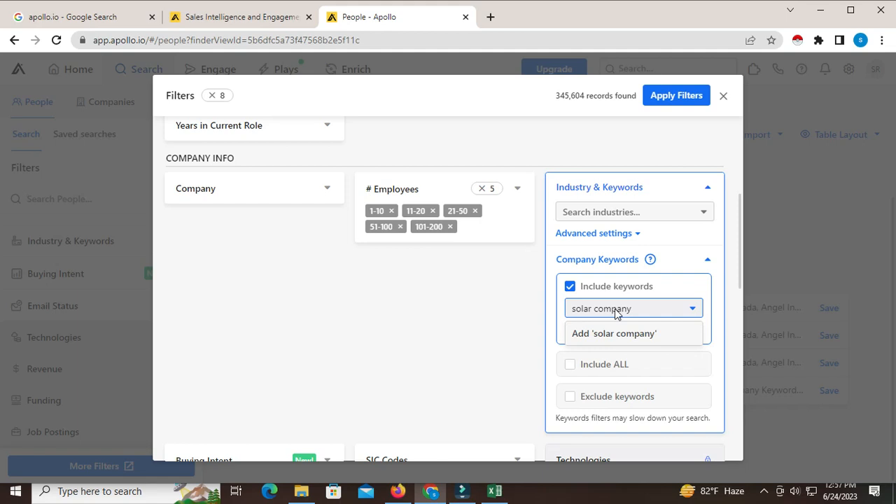
pyautogui.click(642, 335)
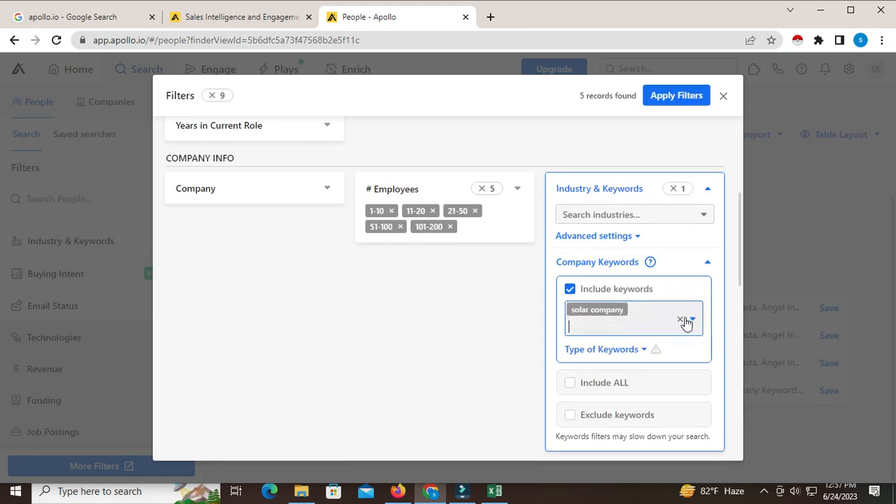
# - Replace the included company keyword with "solar companies"
pyautogui.click(680, 320)
pyautogui.click(591, 312)
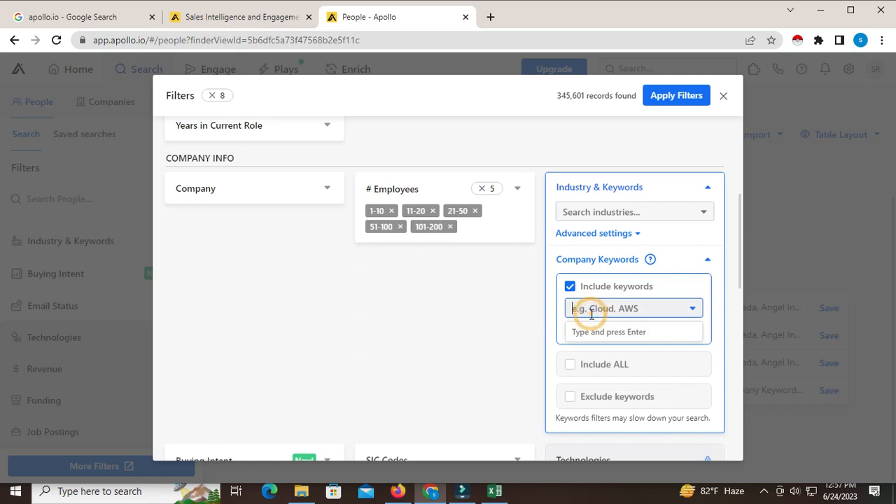
pyautogui.write('solar ')
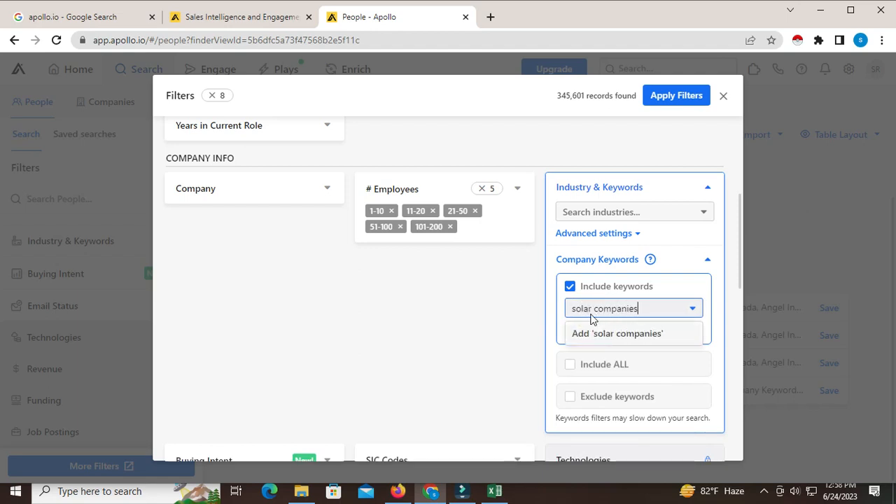
pyautogui.write('companies')
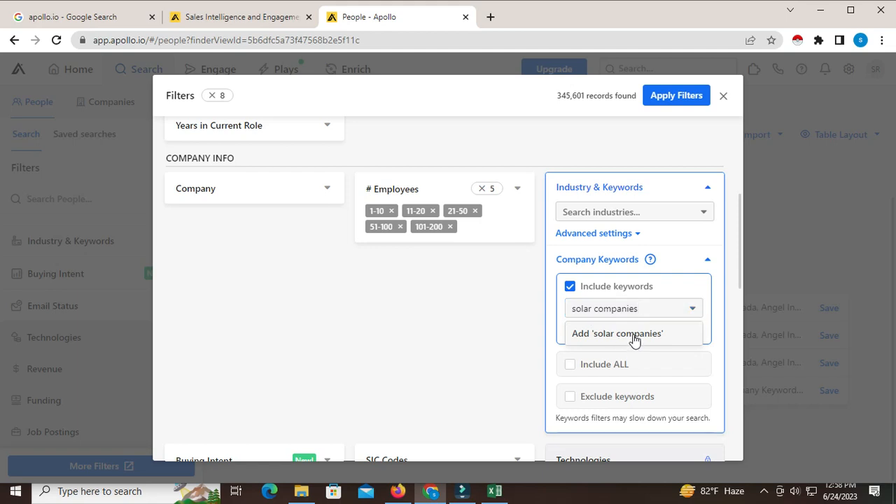
pyautogui.click(632, 335)
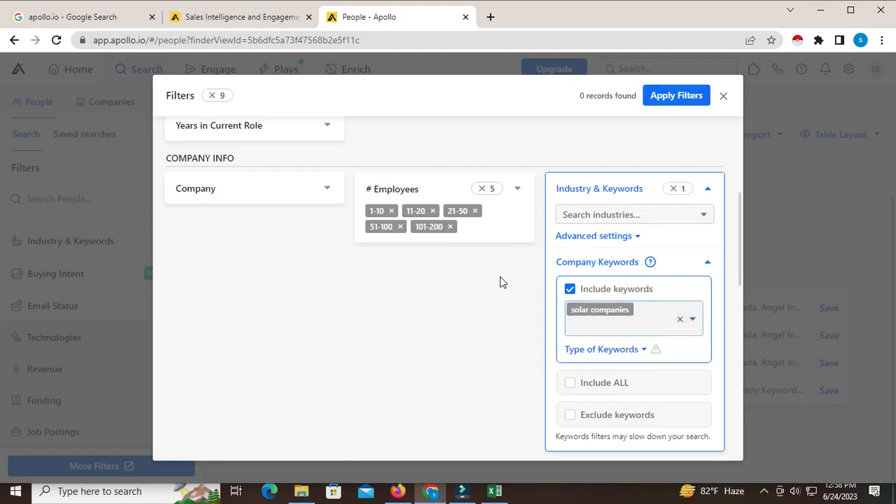
# - Review the selected filters, check the solar companies lead sheet in Excel, and return to Chrome
pyautogui.scroll(4, 508, 356)
pyautogui.scroll(-2, 509, 357)
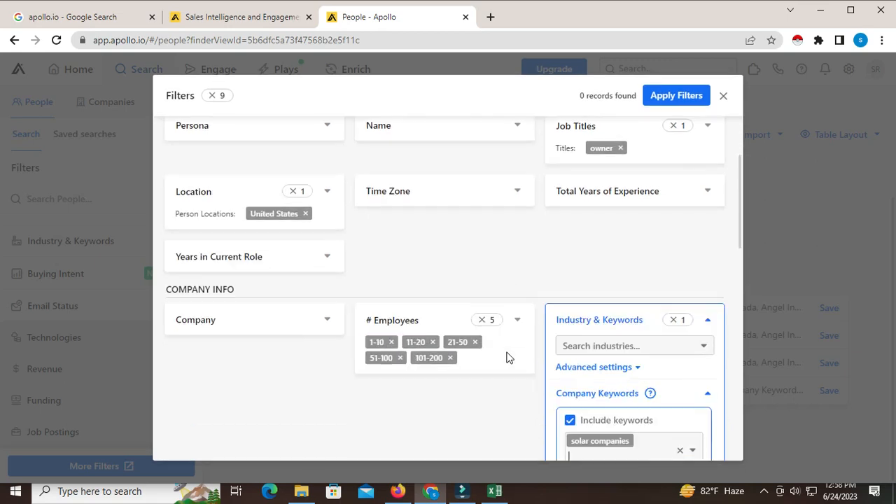
pyautogui.scroll(-2, 513, 357)
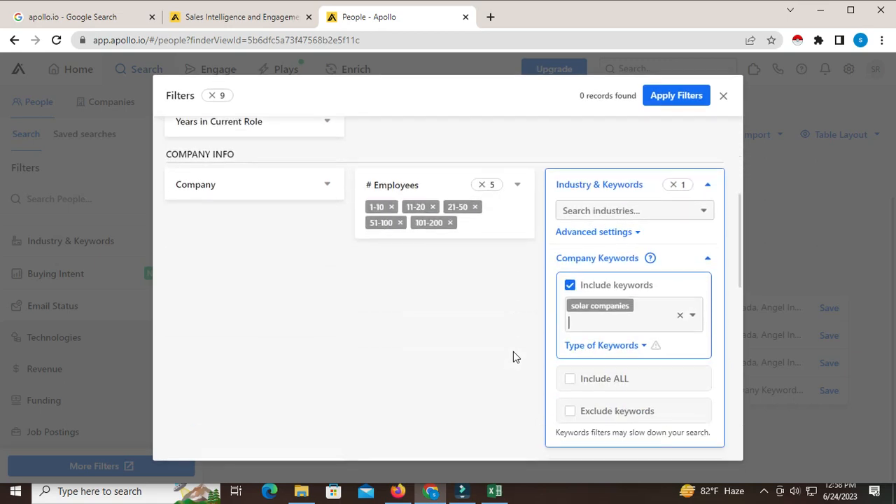
pyautogui.scroll(-1, 513, 357)
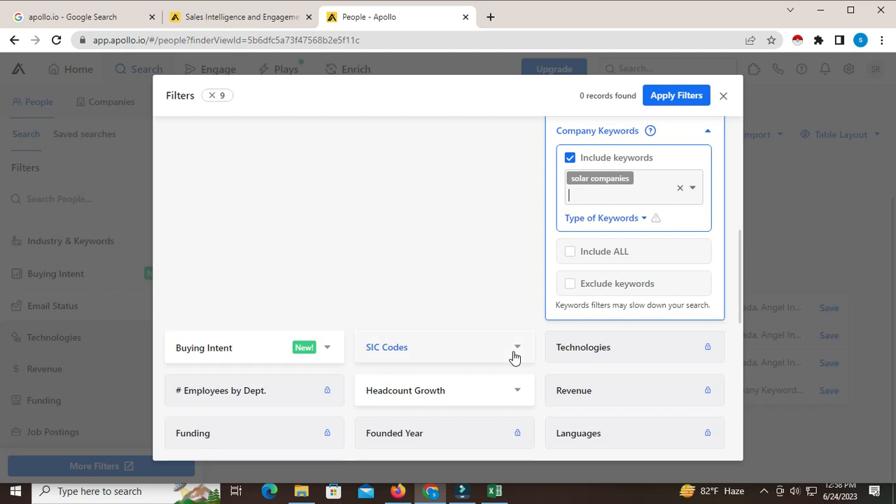
pyautogui.scroll(-3, 418, 344)
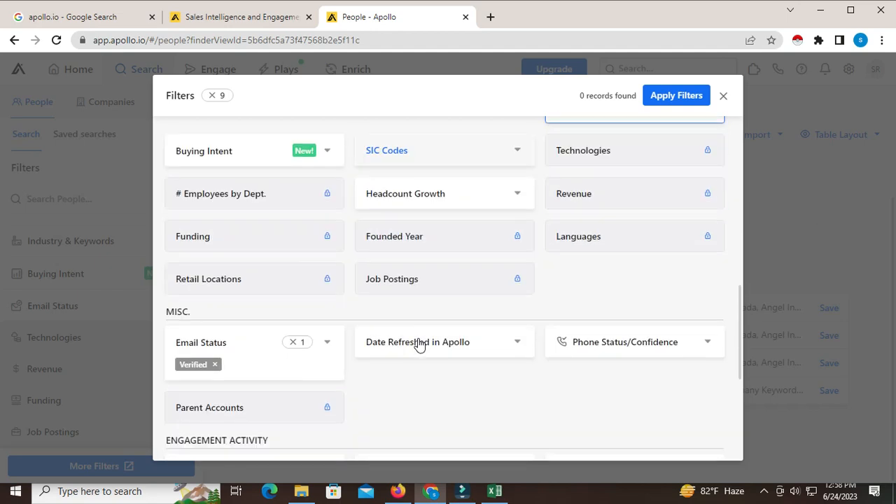
pyautogui.click(500, 496)
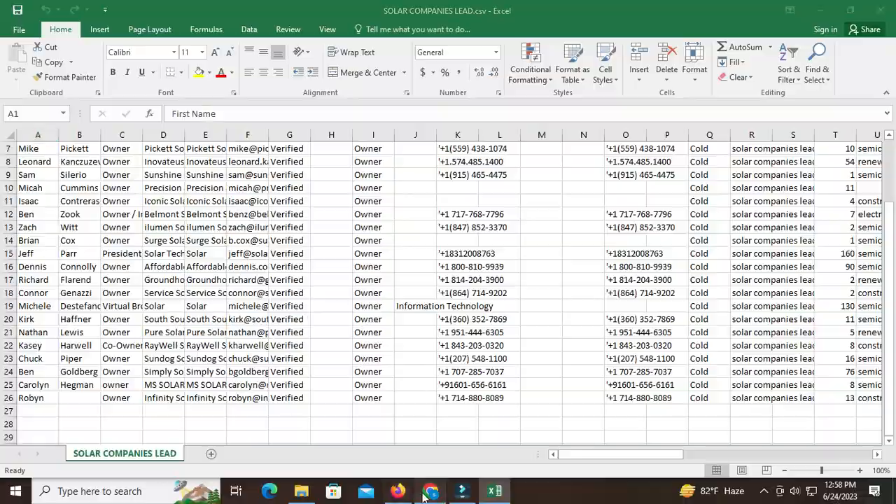
pyautogui.click(430, 491)
# - Search the industry options once more for "sola", clear the entry and collapse the Industry & Keywords filter
pyautogui.scroll(6, 474, 390)
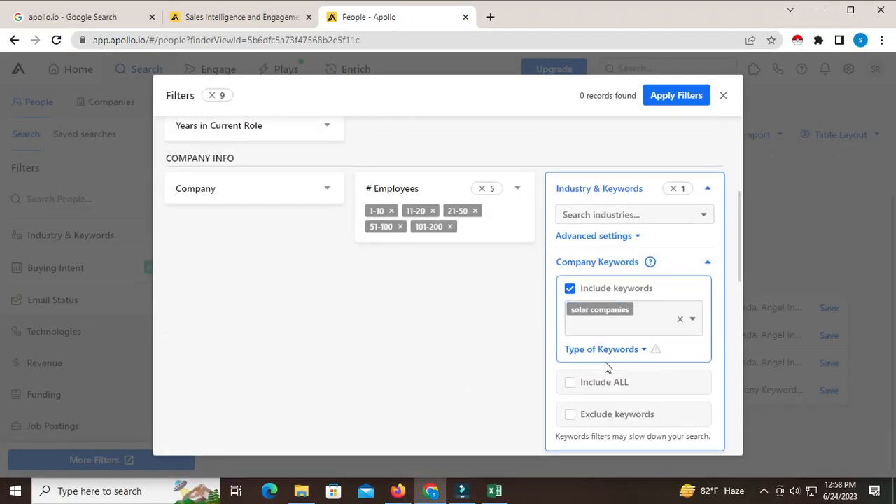
pyautogui.scroll(1, 616, 322)
pyautogui.click(626, 284)
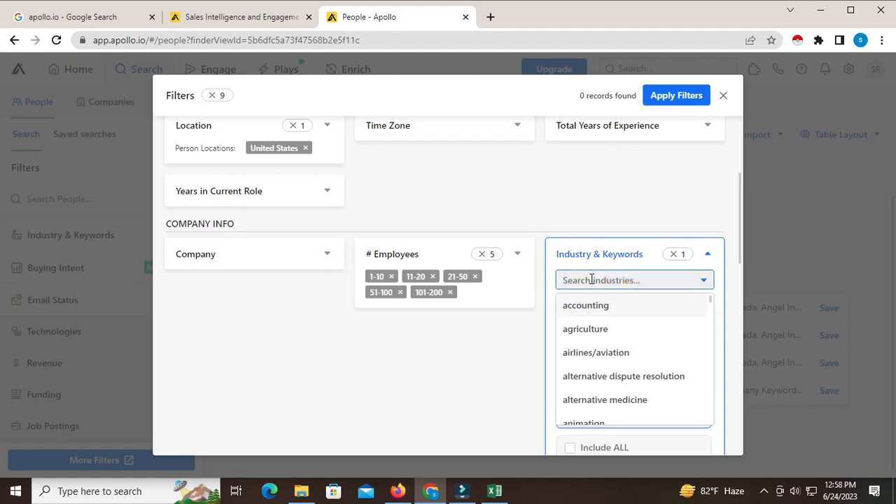
pyautogui.write('sola')
pyautogui.press('BackSpace')
pyautogui.press('BackSpace')
pyautogui.press('BackSpace')
pyautogui.press('BackSpace')
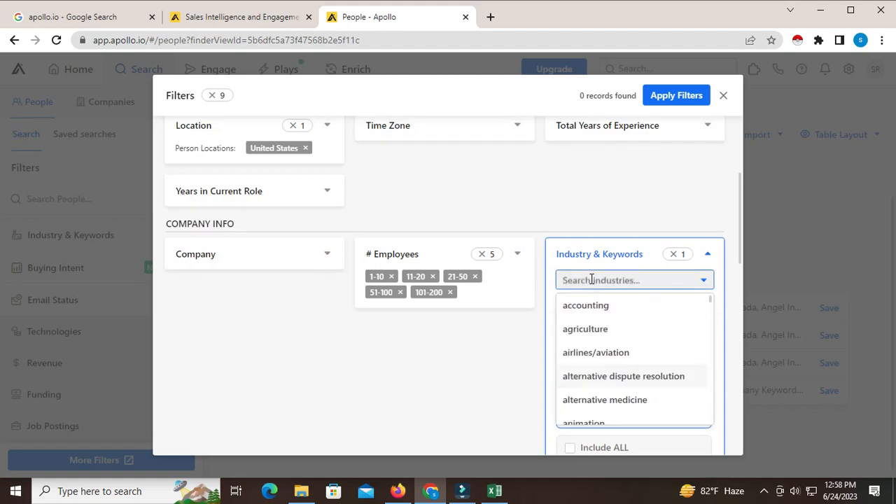
pyautogui.click(486, 342)
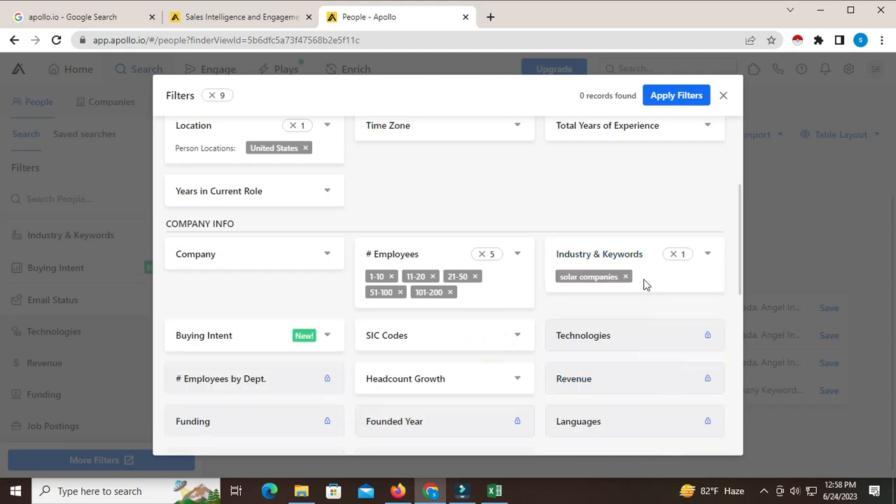
# - Remove the "solar companies" keyword and add "solar" as the included company keyword
pyautogui.click(626, 277)
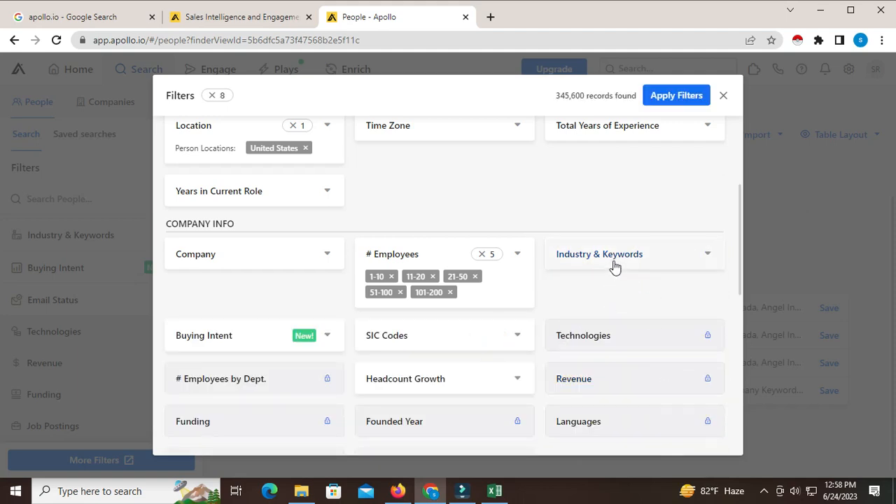
pyautogui.click(612, 258)
pyautogui.click(599, 373)
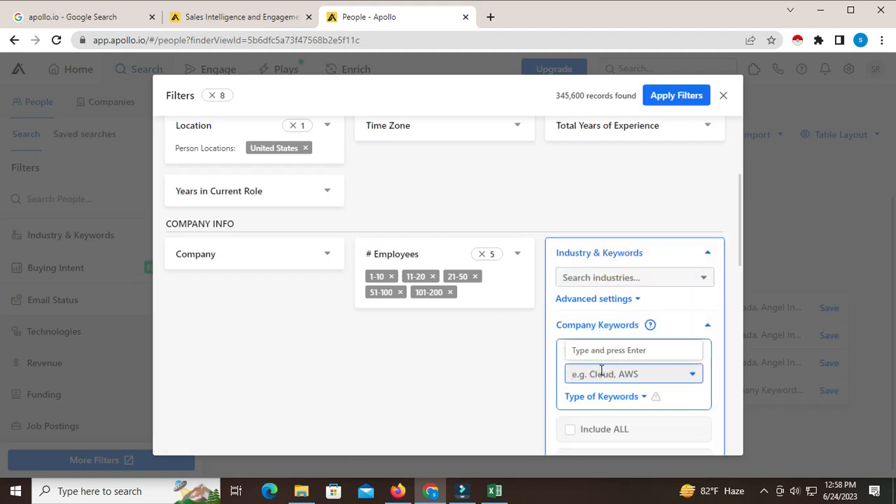
pyautogui.write('solar')
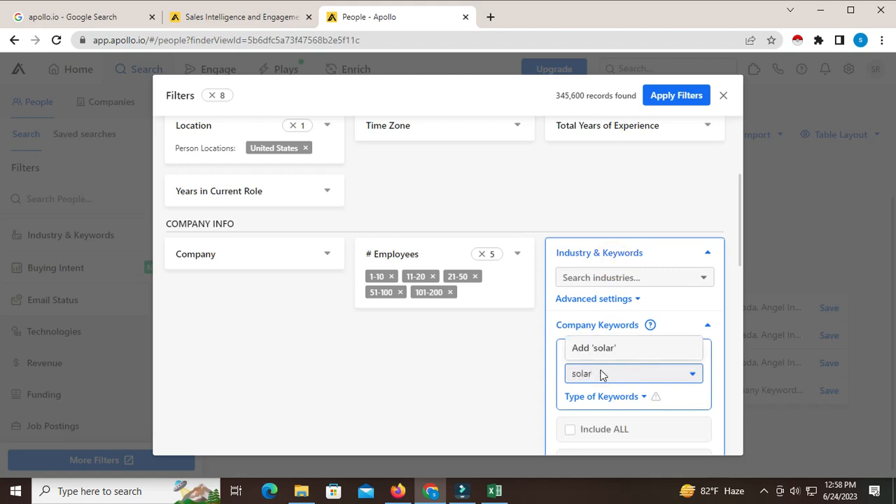
pyautogui.click(599, 359)
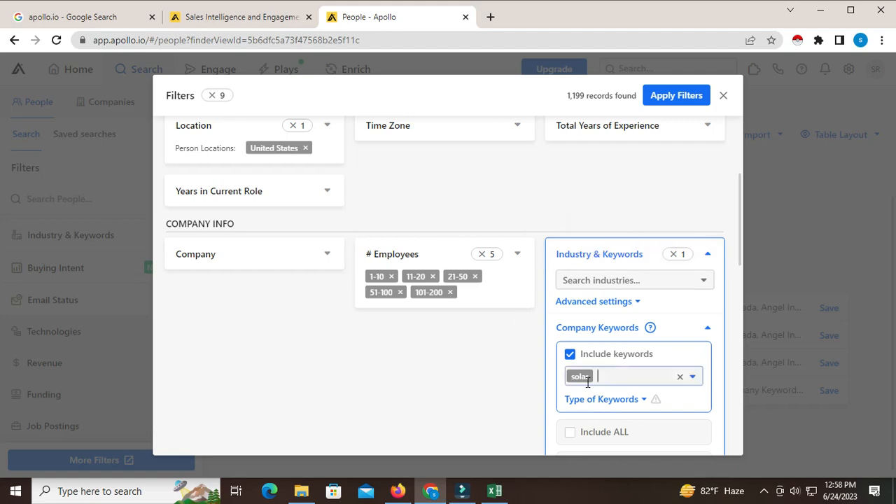
# - Apply the search filters and limit the people results to Net New contacts
pyautogui.click(675, 101)
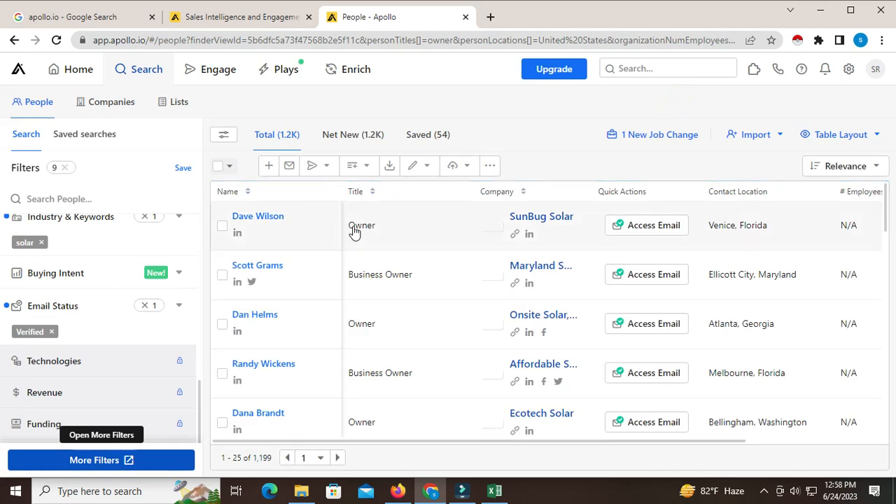
pyautogui.click(358, 137)
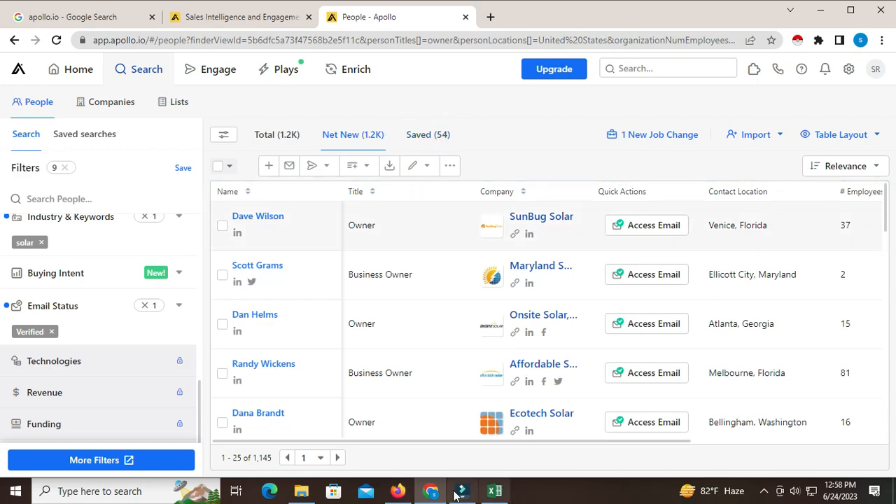
# - Check the solar companies lead sheet in Excel, then browse the Net New people and their selection options in Apollo
pyautogui.click(494, 492)
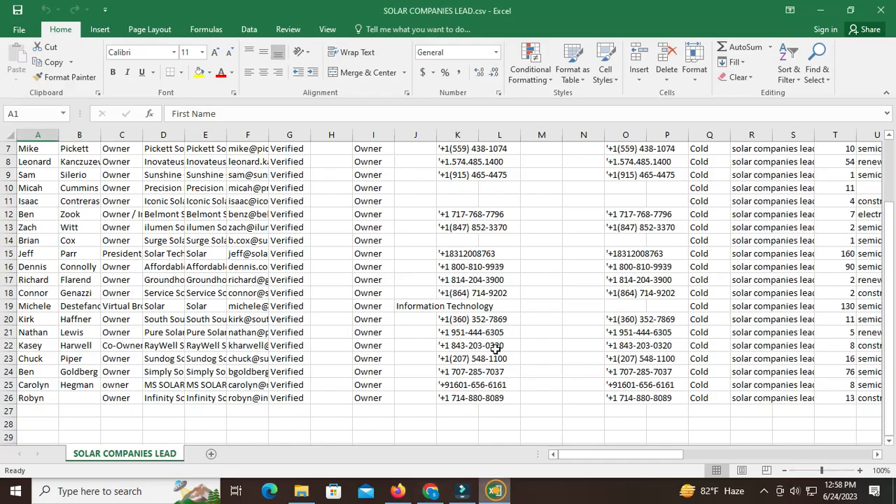
pyautogui.click(430, 492)
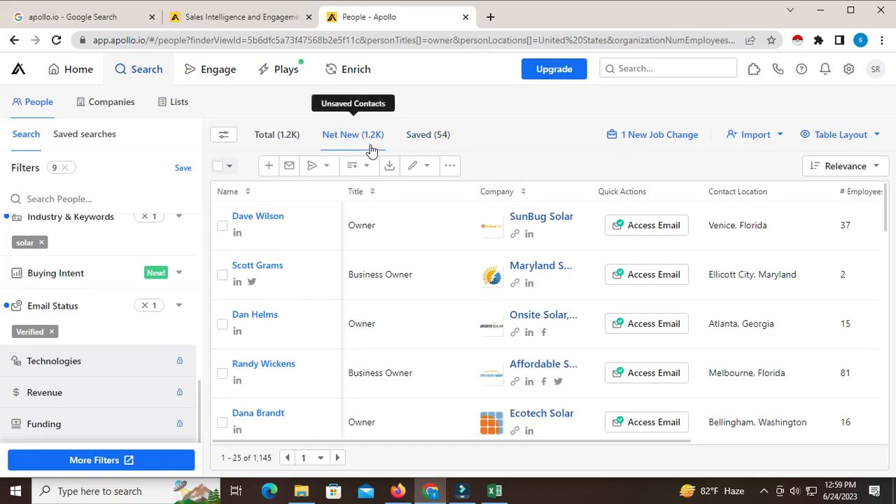
pyautogui.click(224, 168)
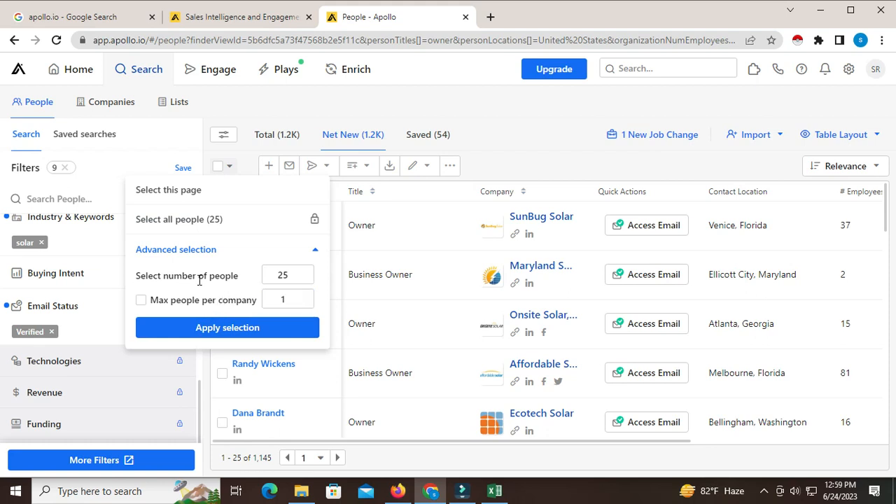
pyautogui.click(508, 132)
pyautogui.scroll(-10, 490, 280)
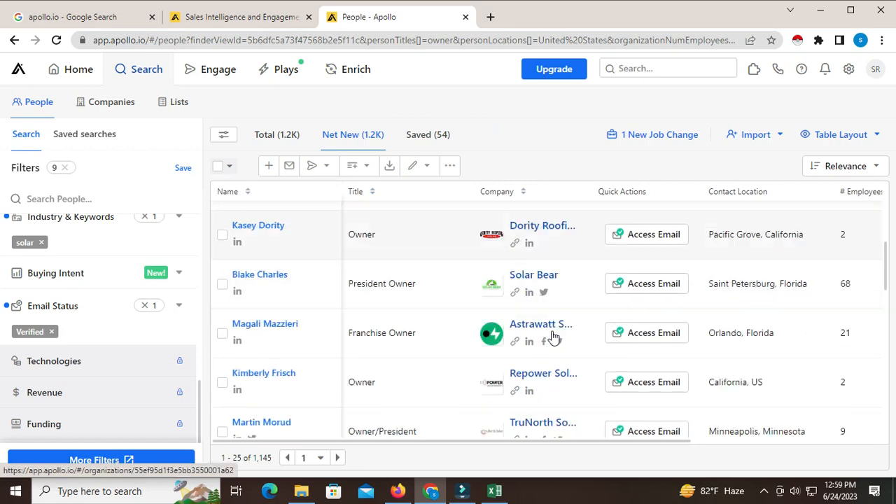
pyautogui.scroll(-7, 553, 338)
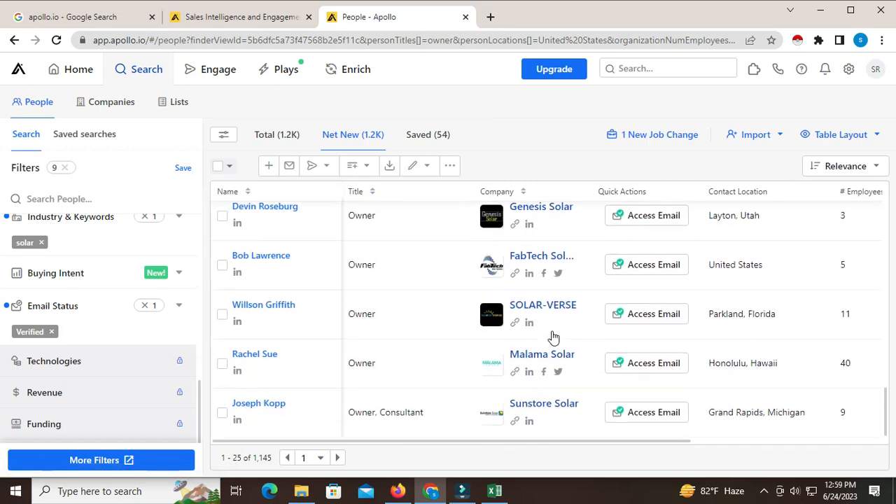
pyautogui.scroll(12, 553, 338)
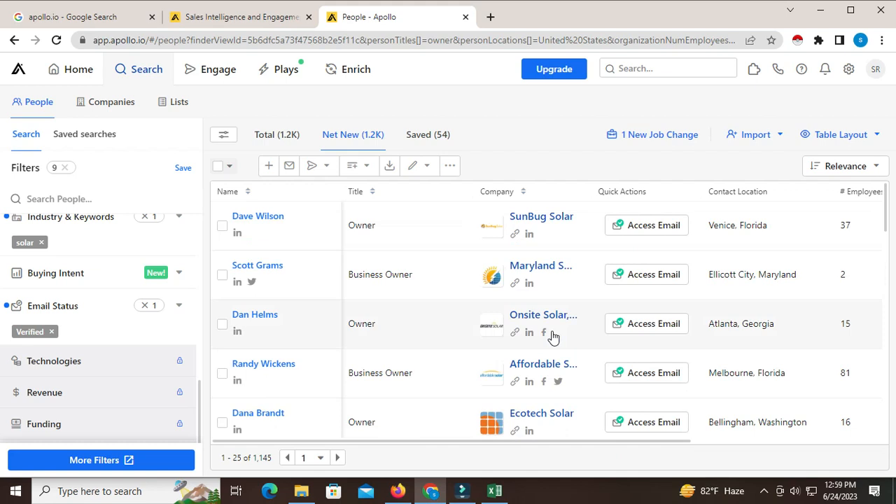
pyautogui.scroll(-10, 553, 338)
pyautogui.scroll(-5, 555, 339)
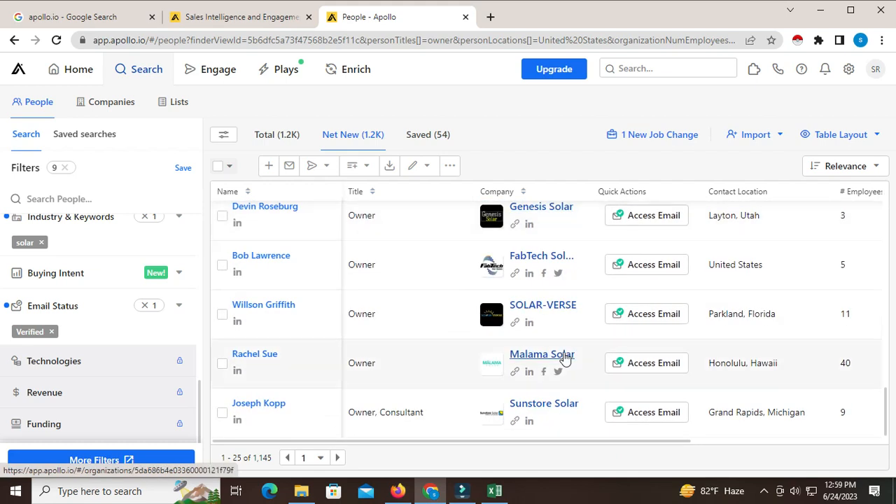
pyautogui.scroll(12, 565, 357)
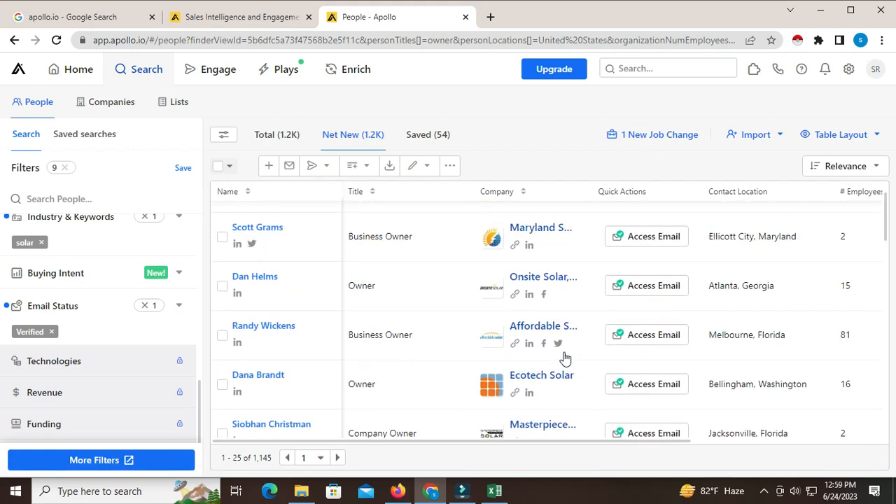
pyautogui.scroll(2, 565, 358)
# - Try to select all people in the Net New results at once
pyautogui.click(223, 166)
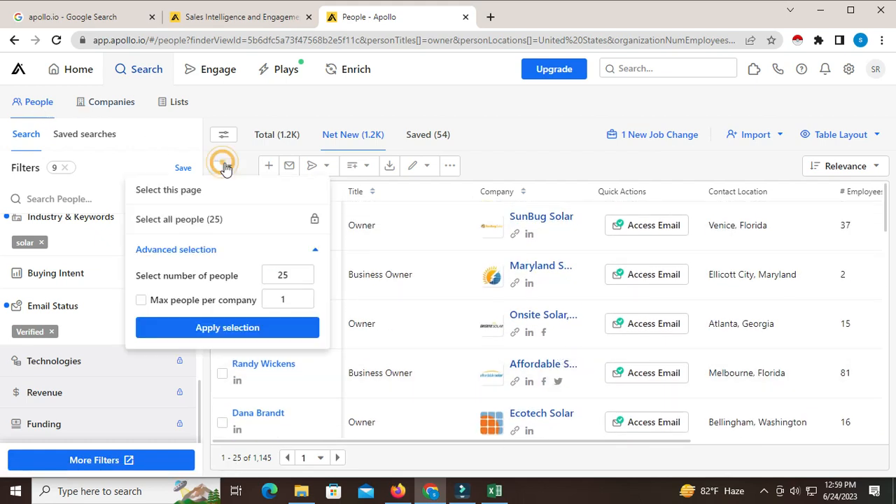
pyautogui.click(180, 222)
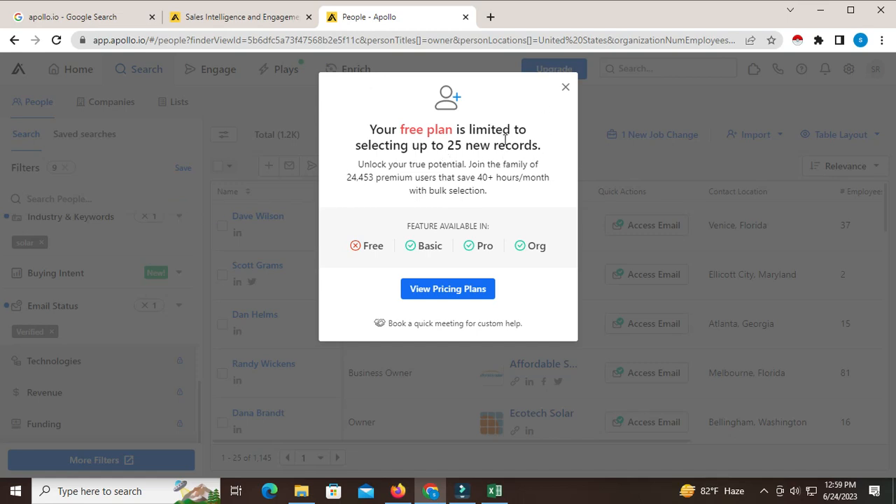
pyautogui.click(565, 89)
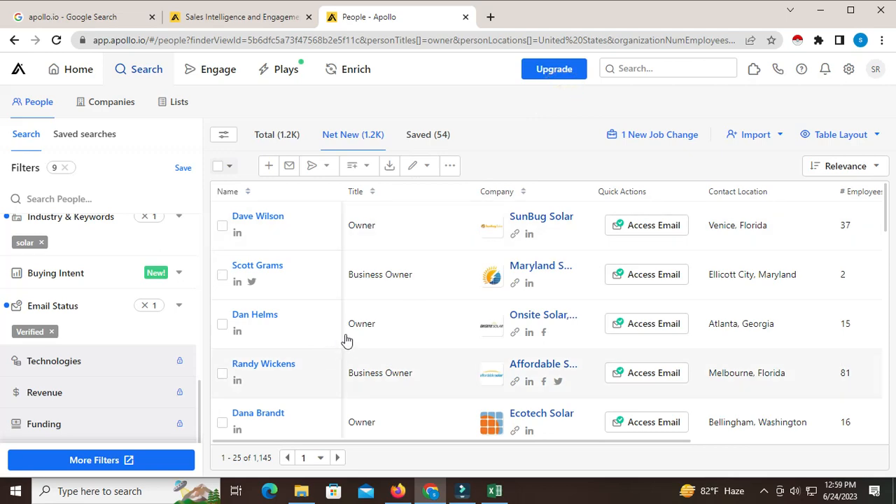
# - Check the solar companies lead sheet in Excel again and review the bulk selection options in Apollo
pyautogui.click(495, 491)
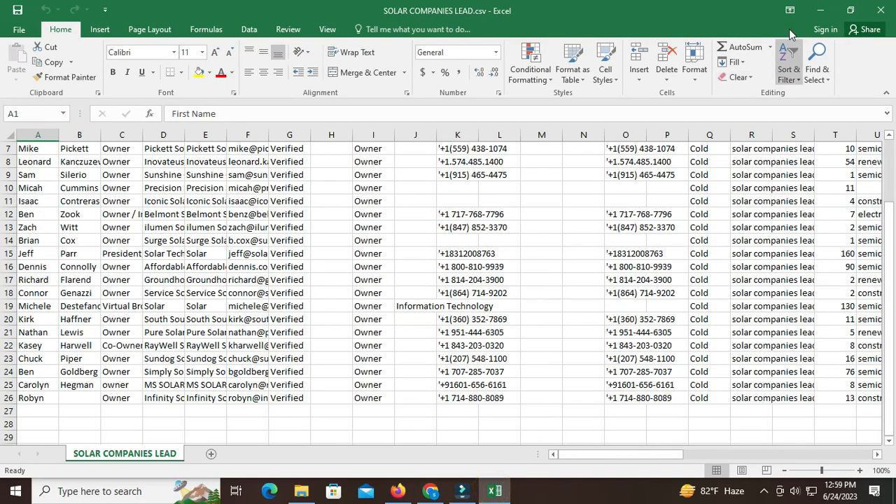
pyautogui.click(819, 11)
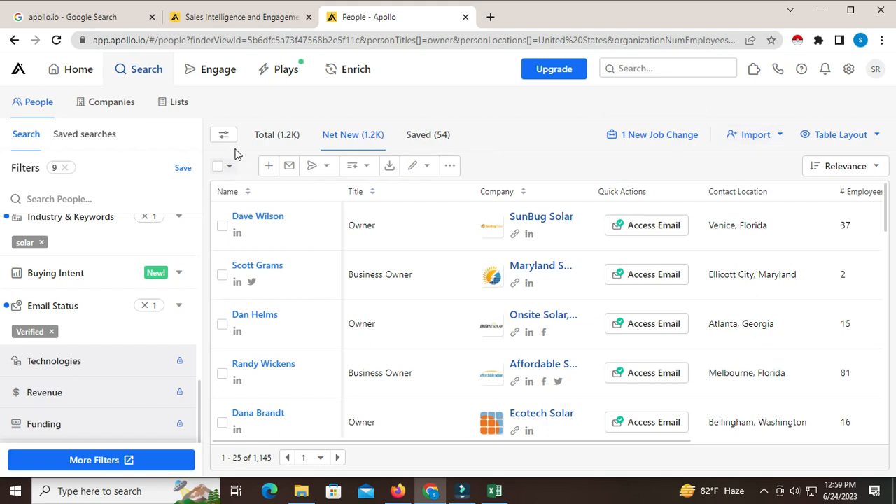
pyautogui.click(222, 170)
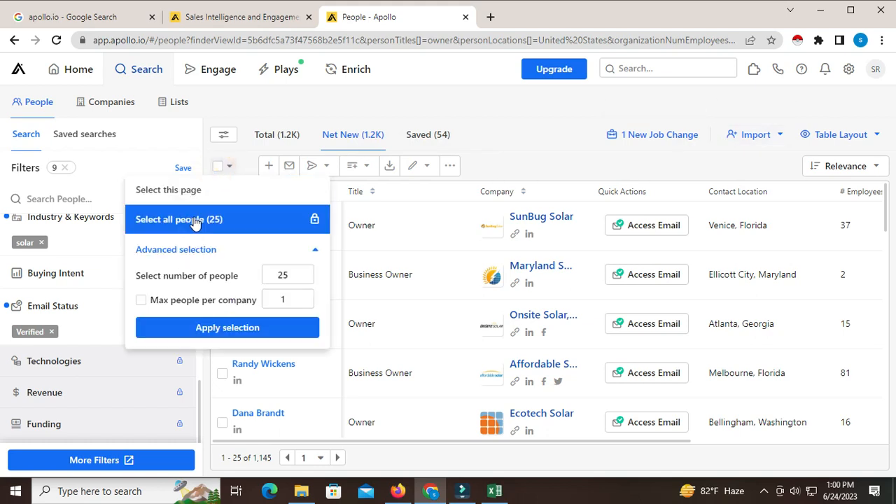
pyautogui.click(227, 165)
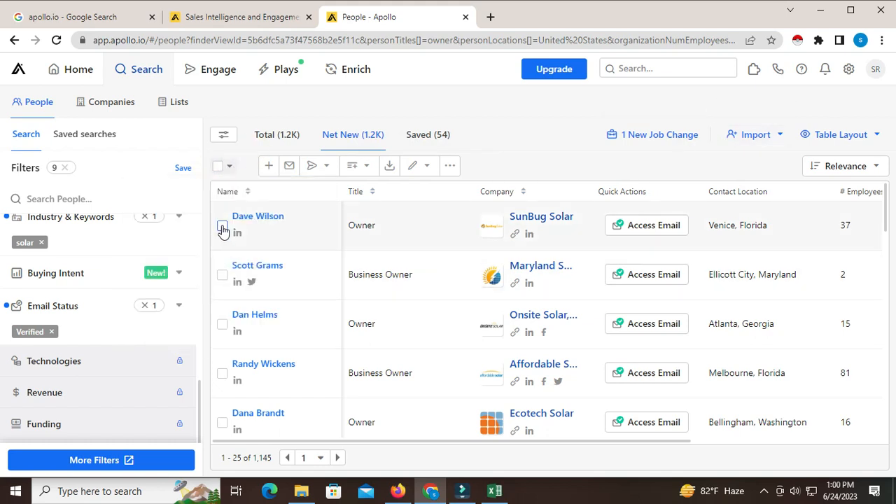
# - Select the first four people in the Net New results
pyautogui.click(222, 227)
pyautogui.click(222, 275)
pyautogui.click(222, 324)
pyautogui.click(221, 378)
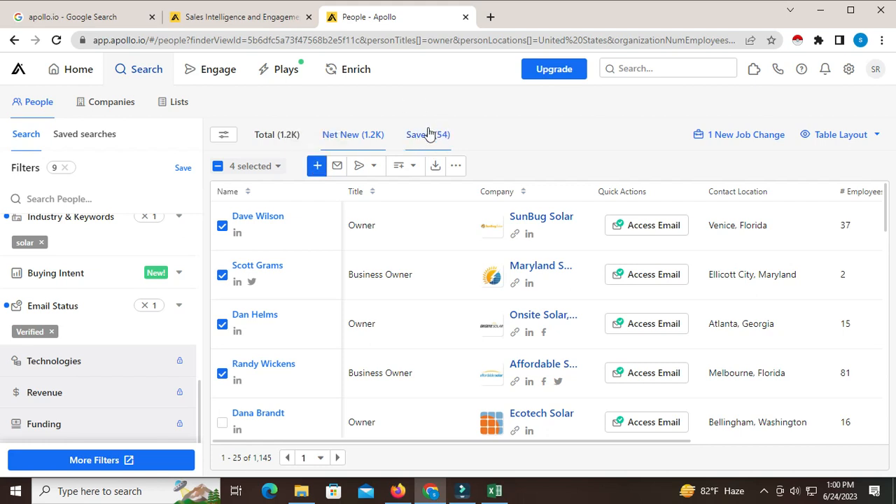
# - Review the save-to-list options, the remaining people and the bulk selection options, leaving the four-person selection as it is
pyautogui.click(316, 165)
pyautogui.click(319, 224)
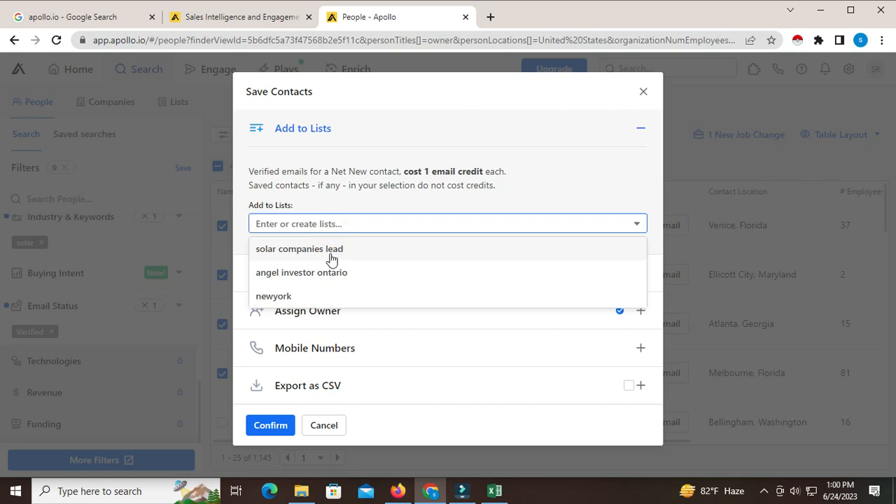
pyautogui.click(347, 204)
pyautogui.click(643, 92)
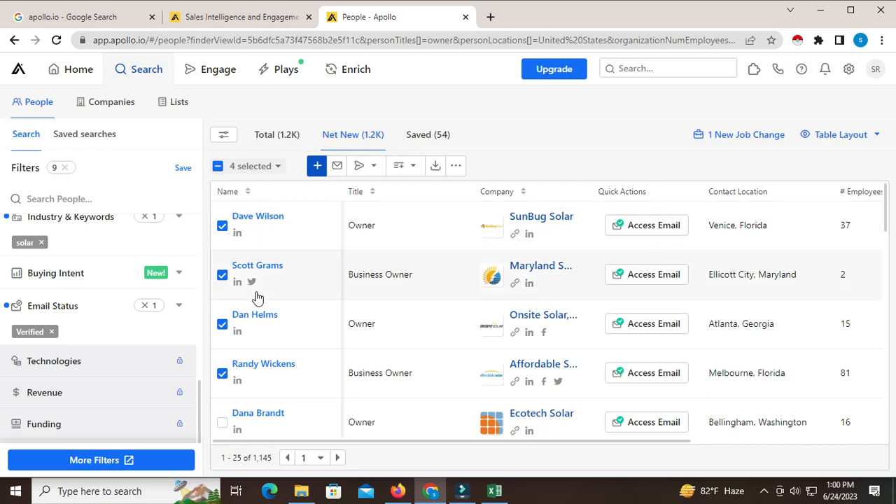
pyautogui.scroll(-14, 256, 382)
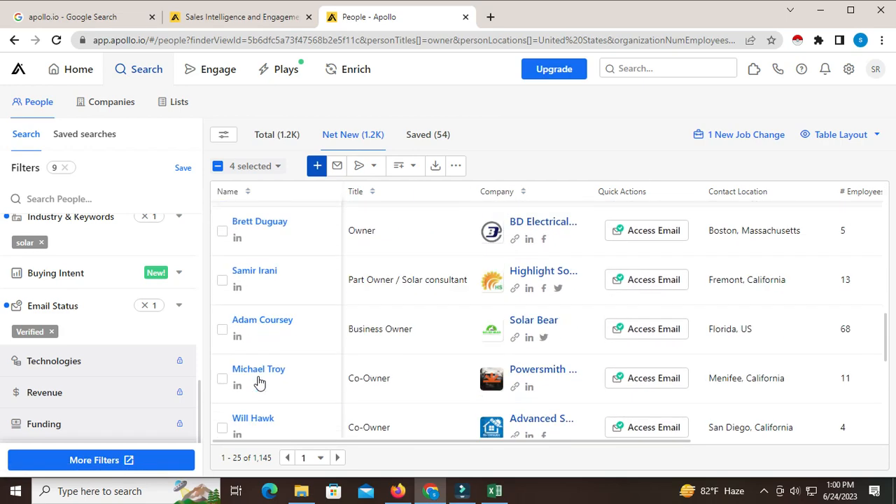
pyautogui.scroll(10, 258, 382)
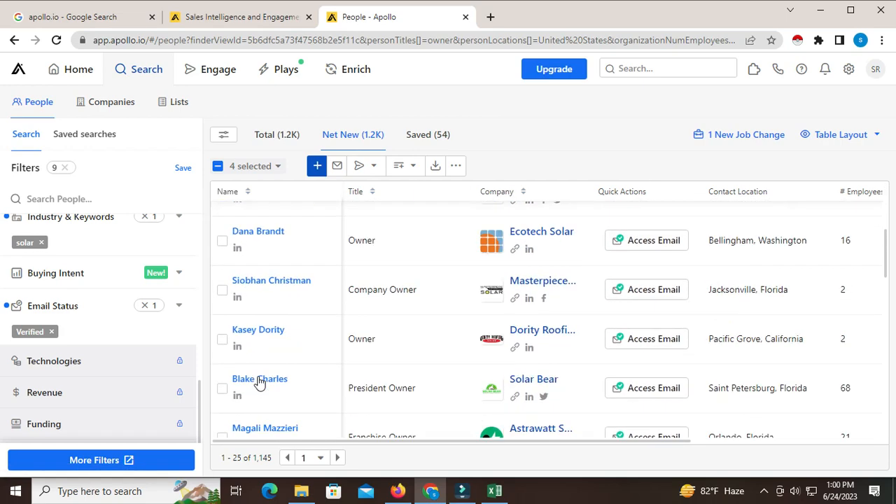
pyautogui.click(255, 166)
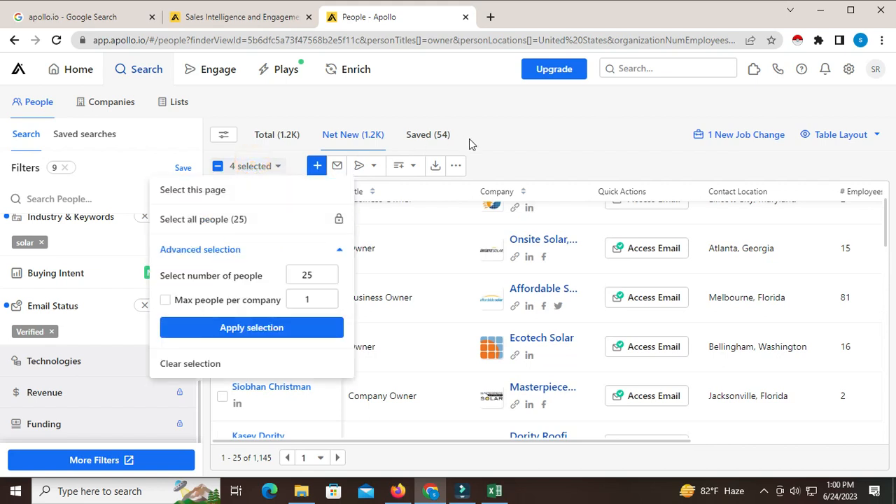
pyautogui.click(513, 150)
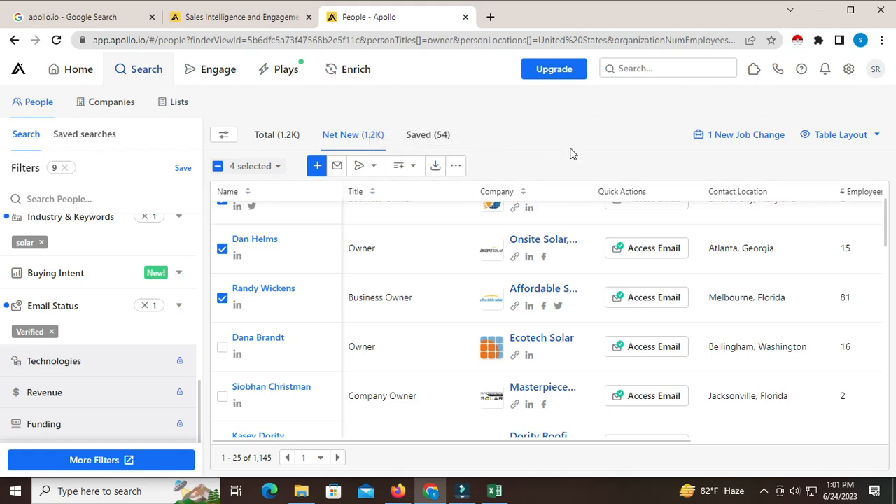
# - Export the four selected people as CSV with the Export All Emails option, and close the export dialog
pyautogui.click(436, 166)
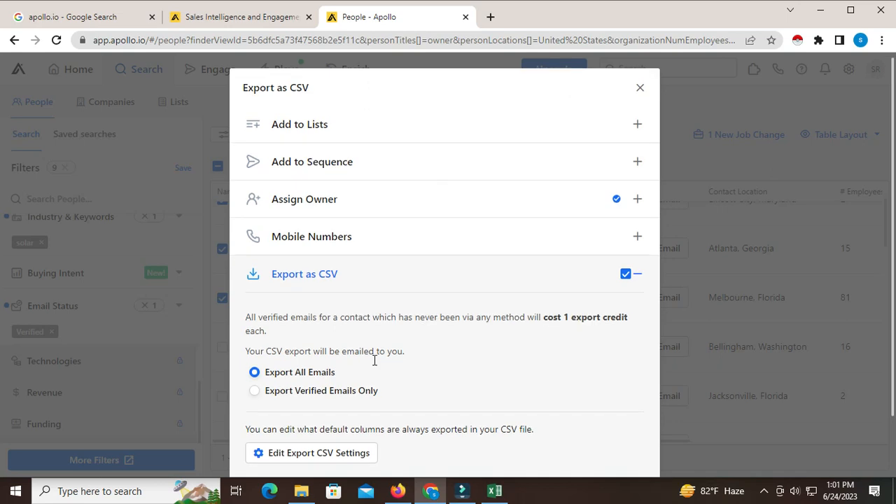
pyautogui.scroll(-2, 392, 316)
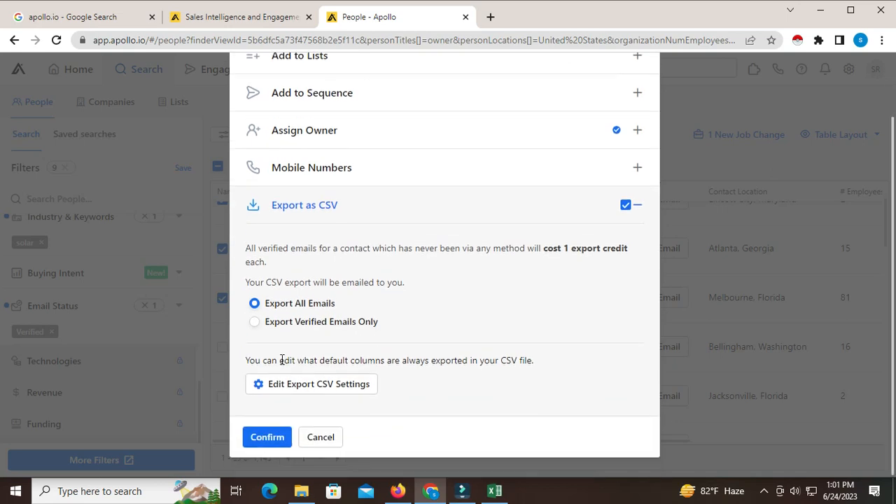
pyautogui.click(265, 438)
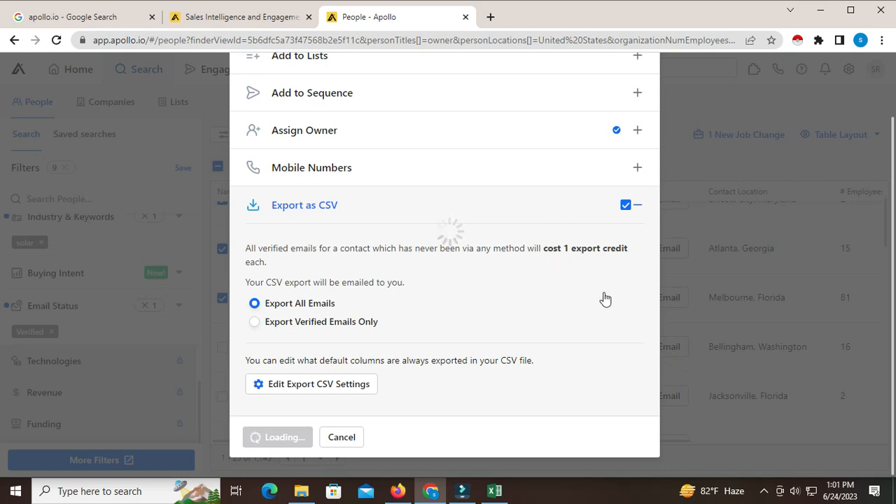
pyautogui.scroll(2, 604, 294)
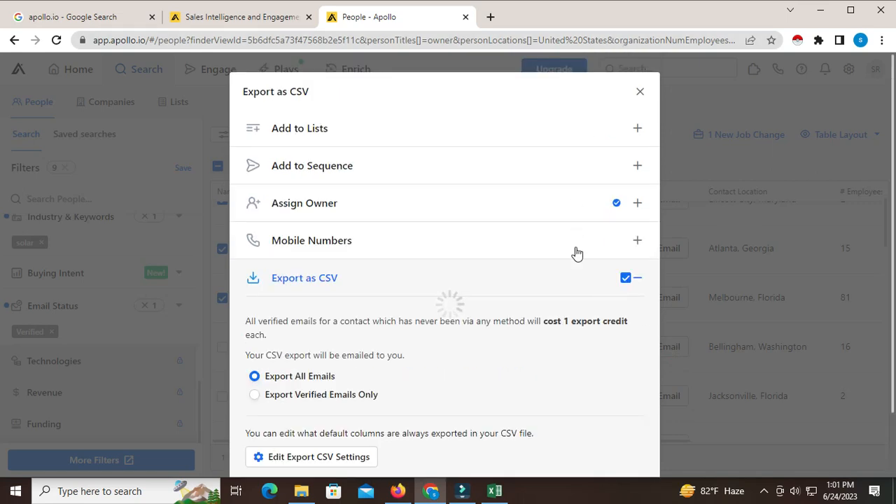
pyautogui.click(641, 93)
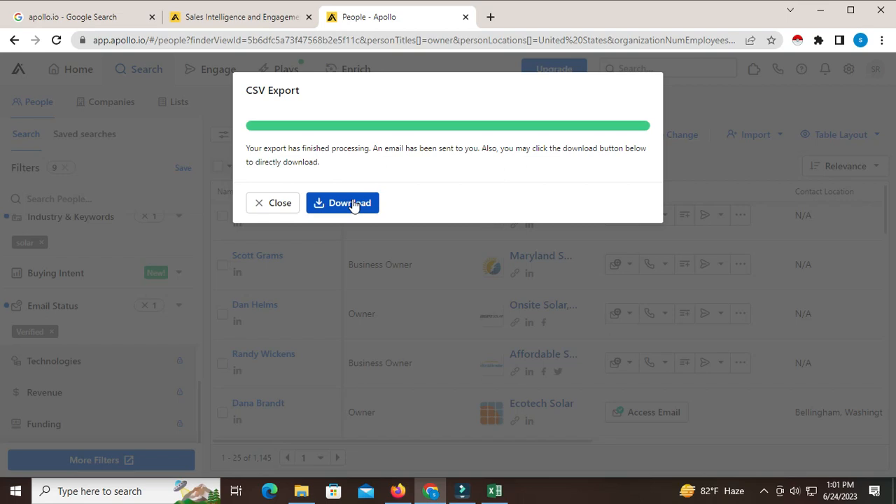
pyautogui.click(266, 203)
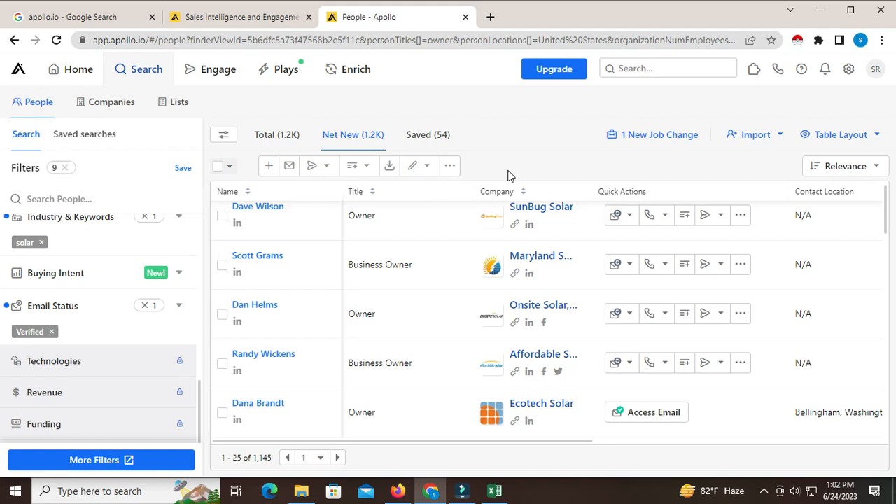
# - View the Apollo.io home page and return to the people search results
pyautogui.click(214, 19)
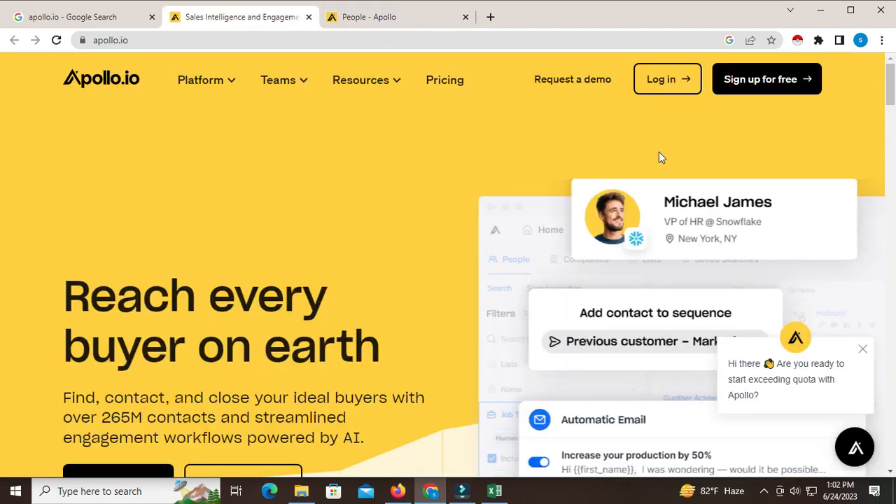
pyautogui.click(386, 17)
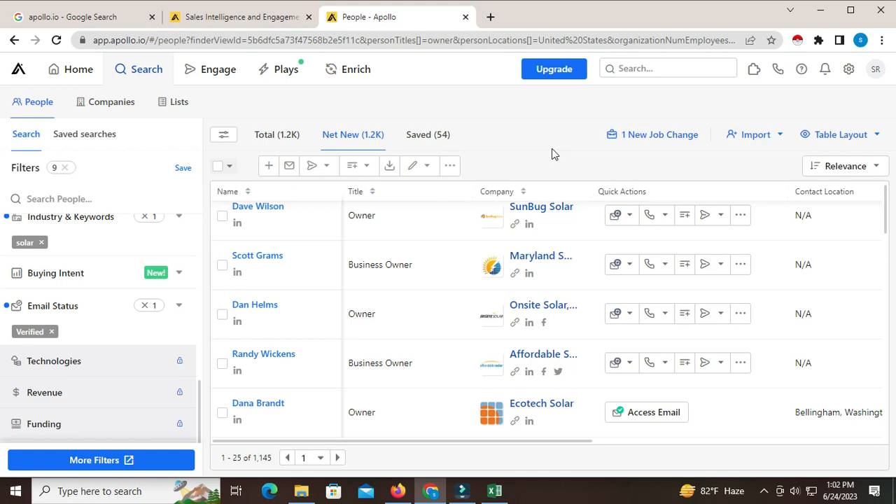
# - Switch to the solar companies lead sheet in Excel and widen the first name, last name and company columns
pyautogui.click(494, 491)
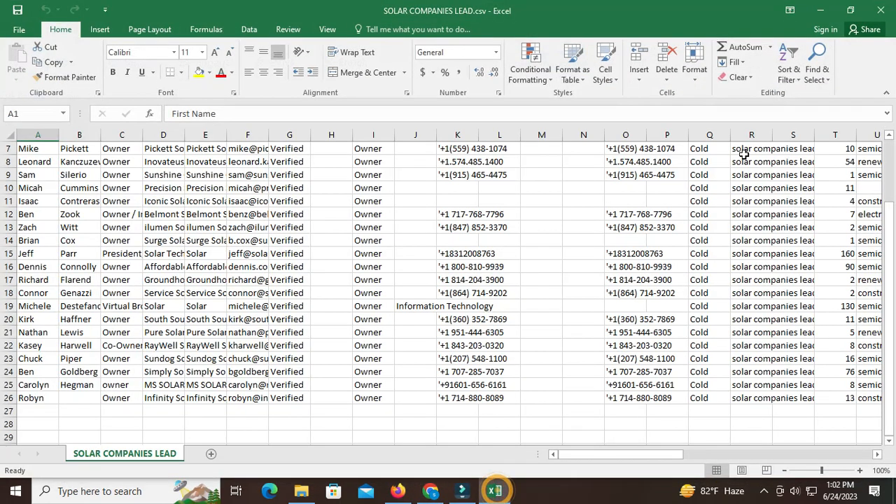
pyautogui.scroll(2, 392, 337)
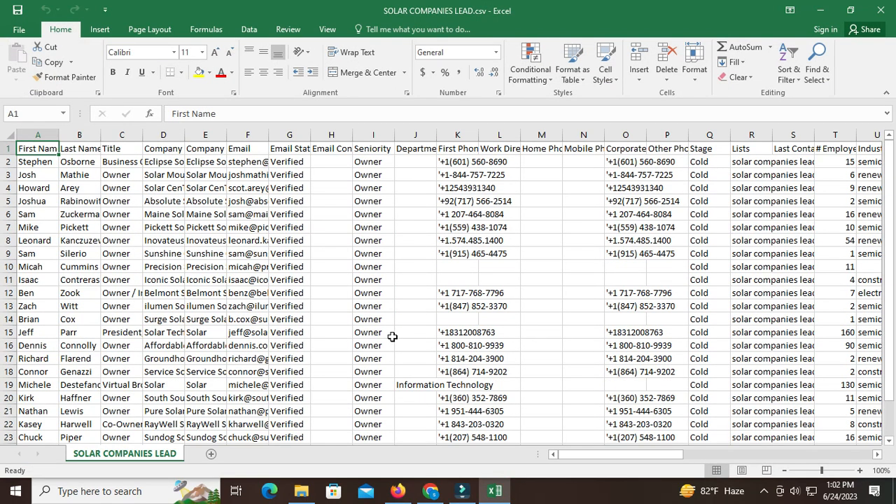
pyautogui.moveTo(59, 134); pyautogui.dragTo(131, 136)
pyautogui.moveTo(212, 135); pyautogui.dragTo(367, 135)
# - Delete the Company Name for Emails column and widen the Email column
pyautogui.click(308, 135)
pyautogui.rightClick(308, 140)
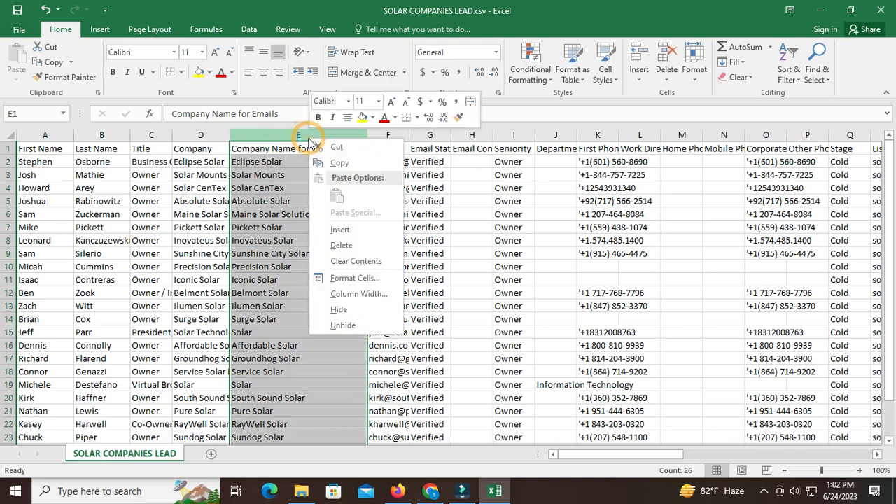
pyautogui.click(338, 245)
pyautogui.moveTo(268, 141); pyautogui.dragTo(327, 135)
pyautogui.scroll(-2, 296, 369)
pyautogui.scroll(2, 300, 350)
pyautogui.click(304, 136)
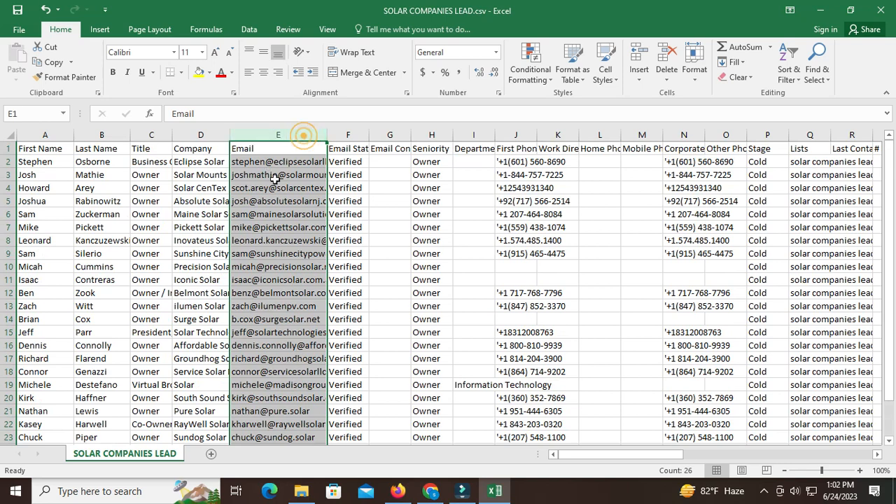
pyautogui.click(386, 175)
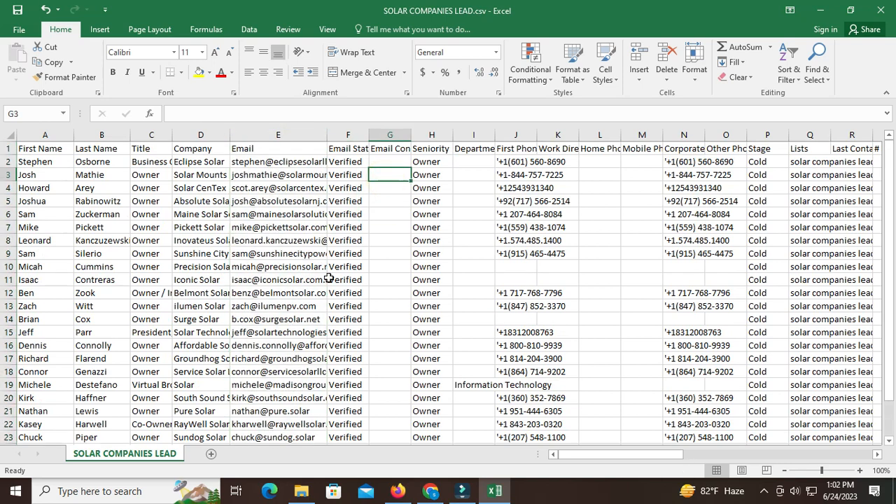
pyautogui.scroll(-3, 303, 308)
pyautogui.scroll(3, 303, 332)
# - Widen the Email Status column and delete it from the lead sheet
pyautogui.moveTo(367, 133); pyautogui.dragTo(400, 134)
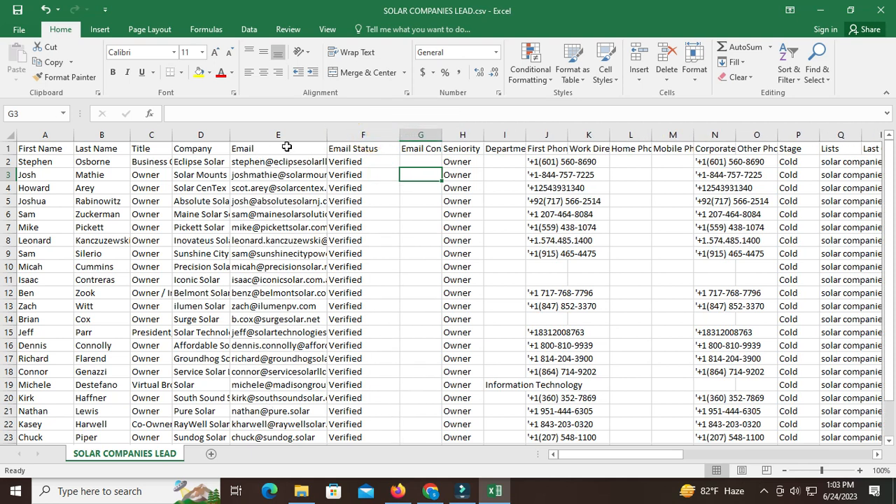
pyautogui.click(362, 134)
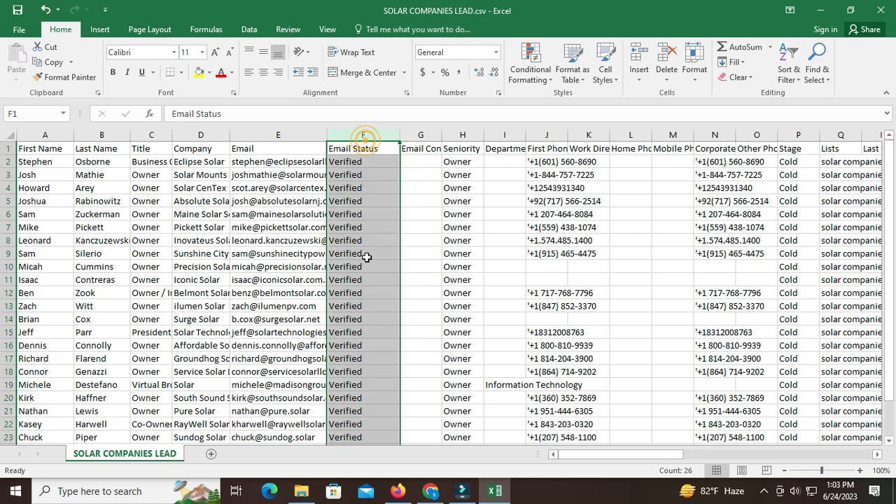
pyautogui.rightClick(366, 136)
pyautogui.click(399, 248)
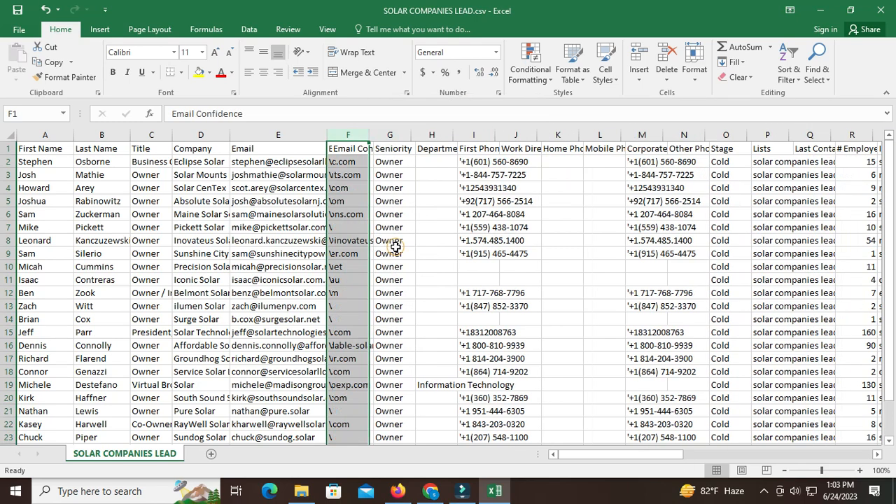
# - Delete the three adjacent columns from Email Confidence through Department
pyautogui.moveTo(371, 139); pyautogui.dragTo(385, 138)
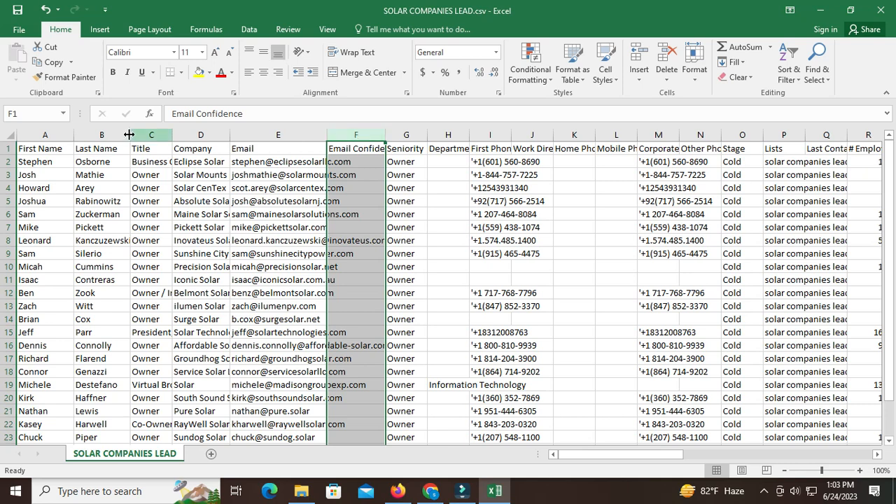
pyautogui.moveTo(365, 137); pyautogui.dragTo(443, 168)
pyautogui.rightClick(443, 168)
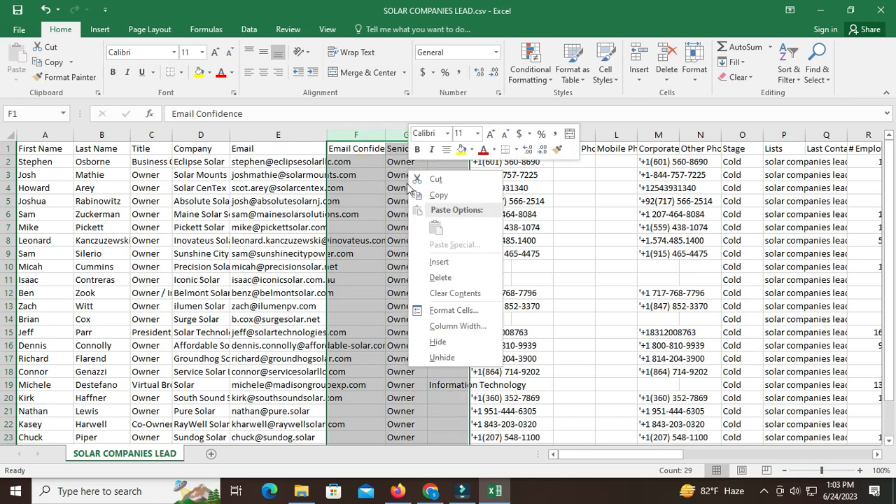
pyautogui.click(434, 277)
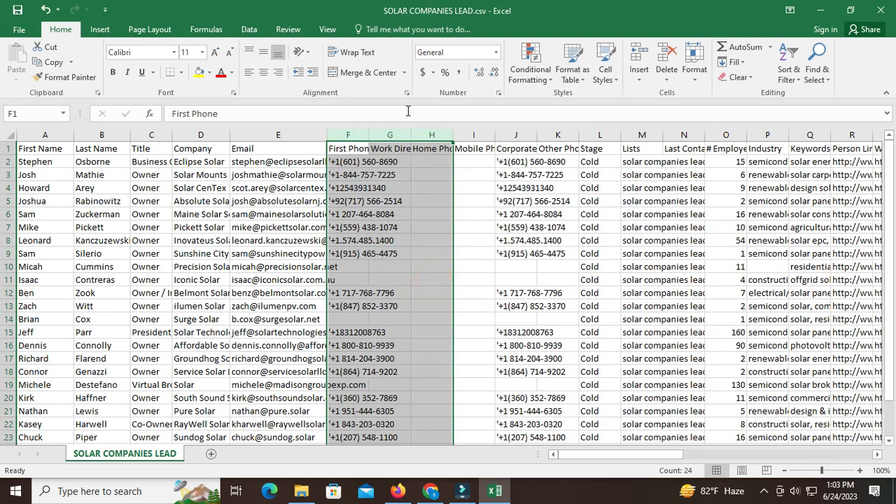
# - Delete the four adjacent phone columns from First Phone through Mobile Phone, keeping Corporate Phone
pyautogui.click(463, 186)
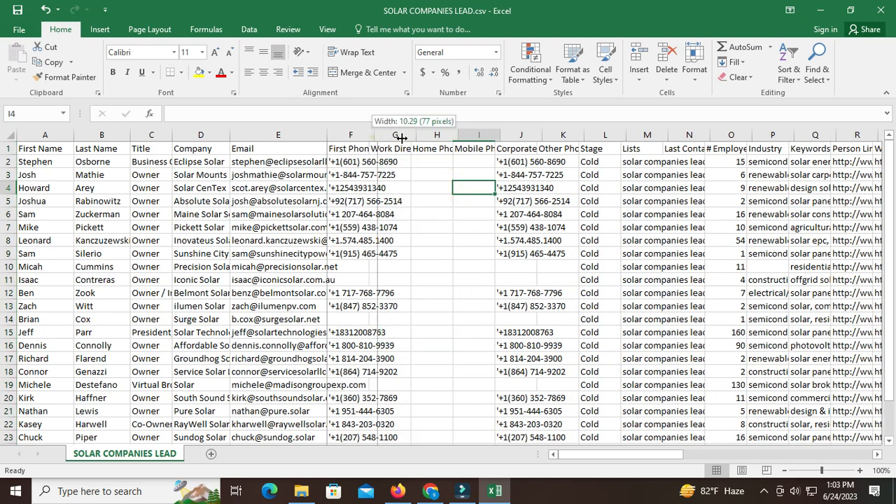
pyautogui.doubleClick(368, 141)
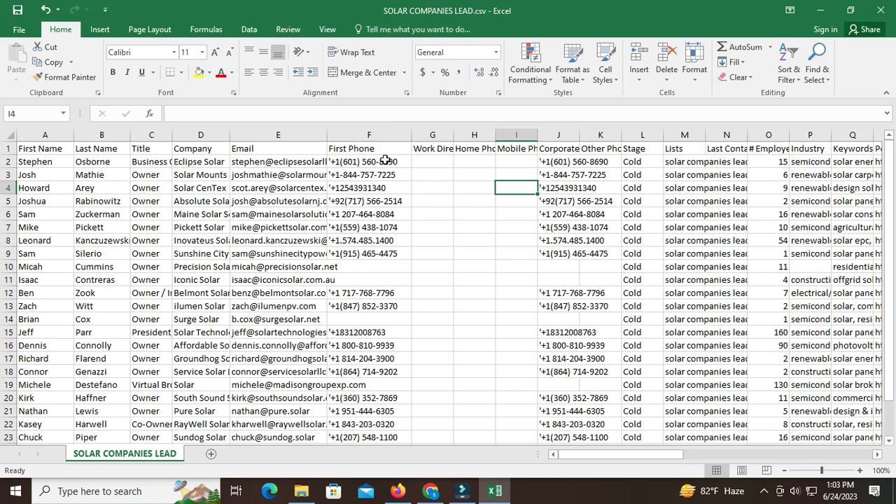
pyautogui.click(380, 136)
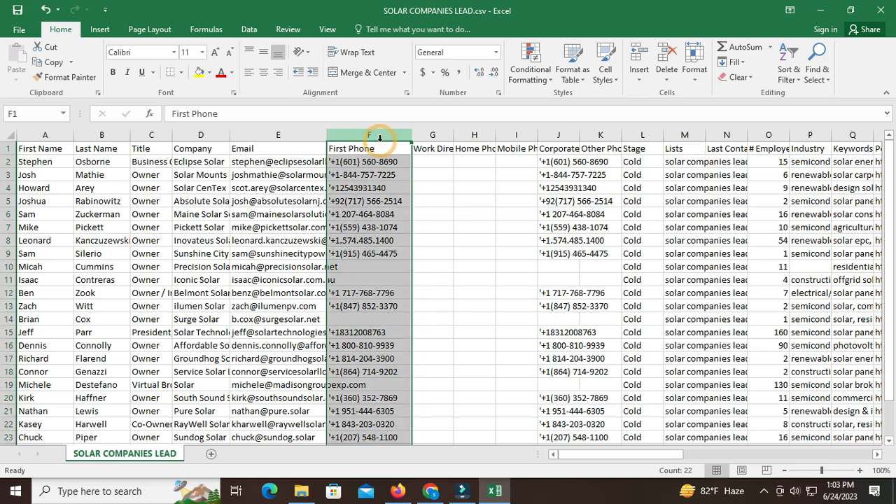
pyautogui.moveTo(369, 138); pyautogui.dragTo(484, 173)
pyautogui.rightClick(486, 166)
pyautogui.click(511, 276)
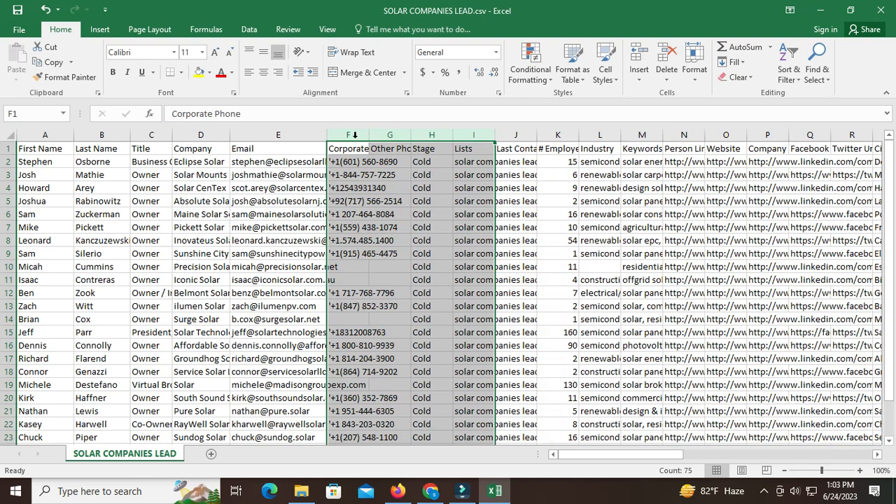
# - Widen the Corporate Phone column and delete the four columns from Other Phone through Last Contacted
pyautogui.click(353, 135)
pyautogui.moveTo(370, 136); pyautogui.dragTo(449, 136)
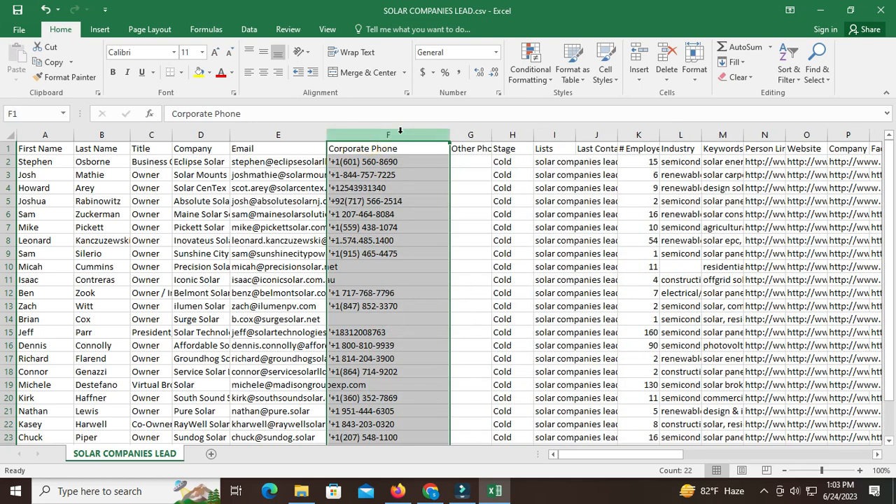
pyautogui.moveTo(453, 137); pyautogui.dragTo(589, 168)
pyautogui.rightClick(532, 173)
pyautogui.click(564, 274)
pyautogui.click(464, 214)
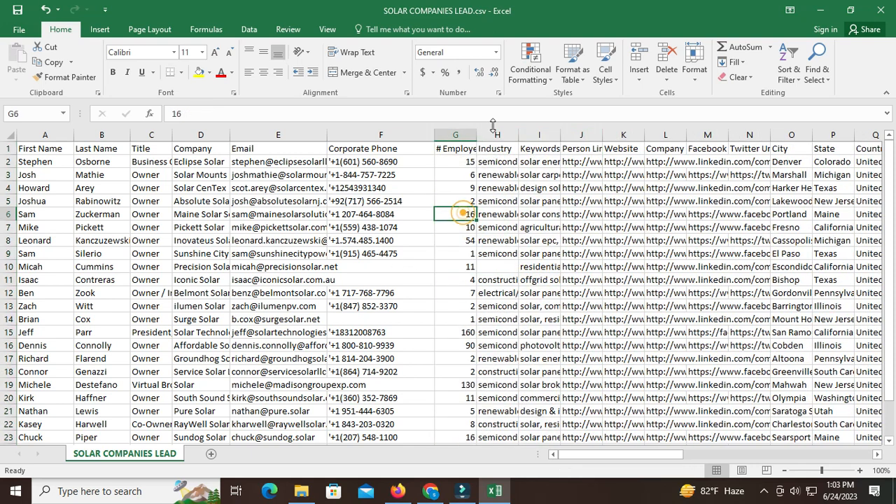
# - Adjust the # Employees column width and delete the Industry and Keywords columns
pyautogui.moveTo(476, 135); pyautogui.dragTo(521, 135)
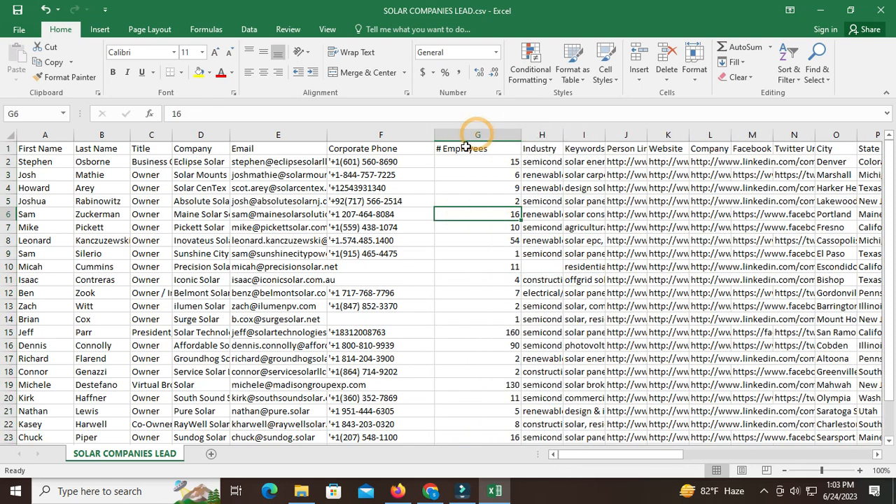
pyautogui.doubleClick(521, 135)
pyautogui.moveTo(508, 134); pyautogui.dragTo(543, 136)
pyautogui.rightClick(543, 161)
pyautogui.click(571, 266)
# - Widen the Person Linkedin Url and Company Address columns
pyautogui.click(514, 138)
pyautogui.moveTo(524, 134); pyautogui.dragTo(643, 136)
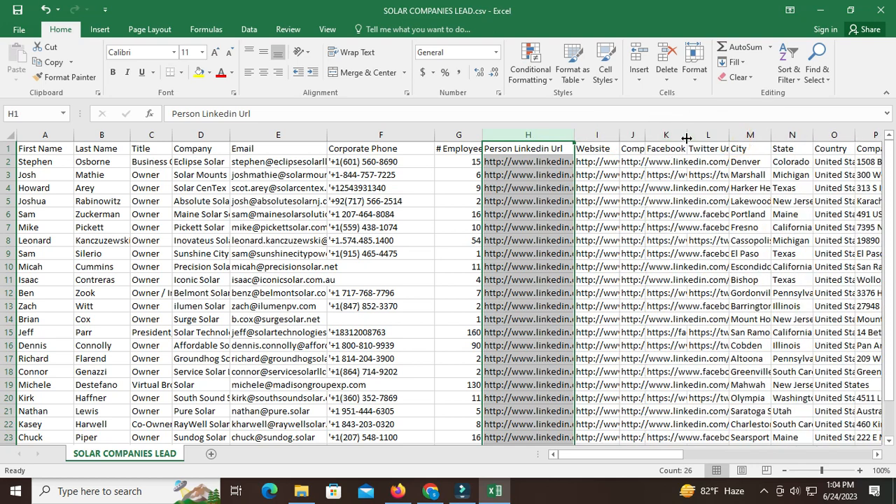
pyautogui.click(710, 135)
pyautogui.click(749, 148)
pyautogui.click(823, 143)
pyautogui.moveTo(669, 452); pyautogui.dragTo(687, 453)
pyautogui.click(725, 148)
pyautogui.moveTo(742, 135); pyautogui.dragTo(782, 135)
# - Delete all columns after Company Address, from Company City through Apollo Account Id, and return to the start of the sheet
pyautogui.moveTo(616, 450); pyautogui.dragTo(653, 452)
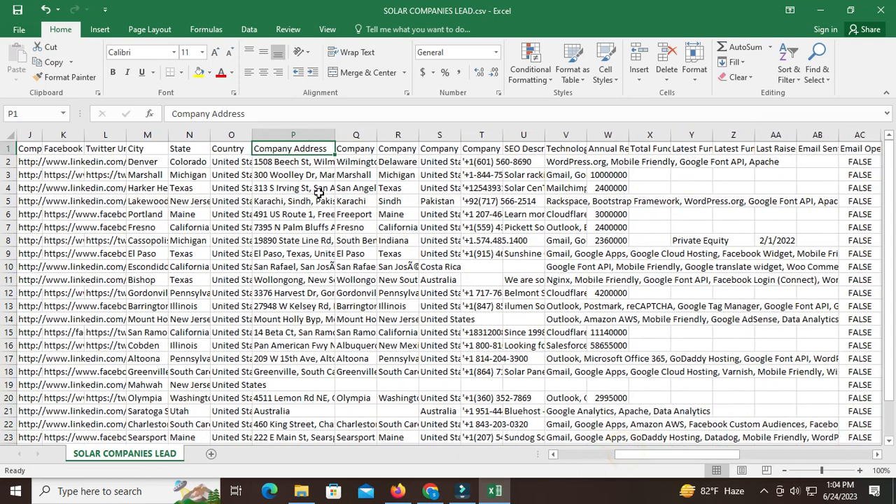
pyautogui.moveTo(356, 136); pyautogui.dragTo(858, 247)
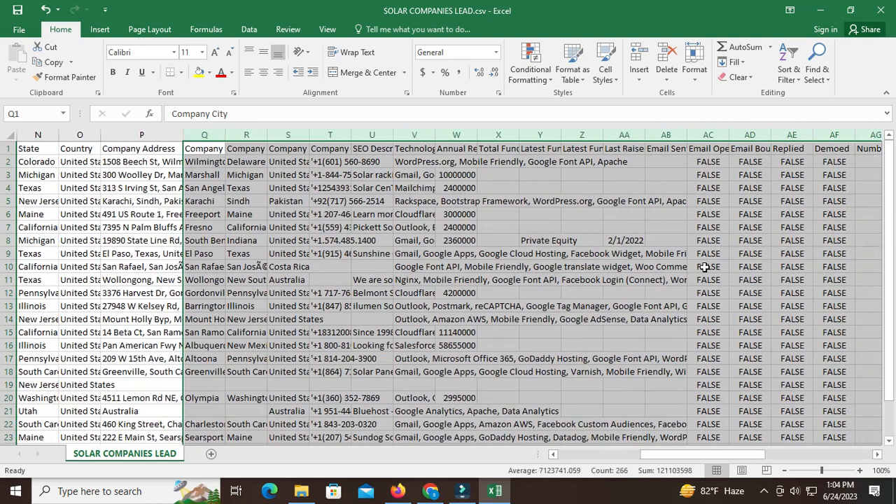
pyautogui.rightClick(560, 303)
pyautogui.click(605, 213)
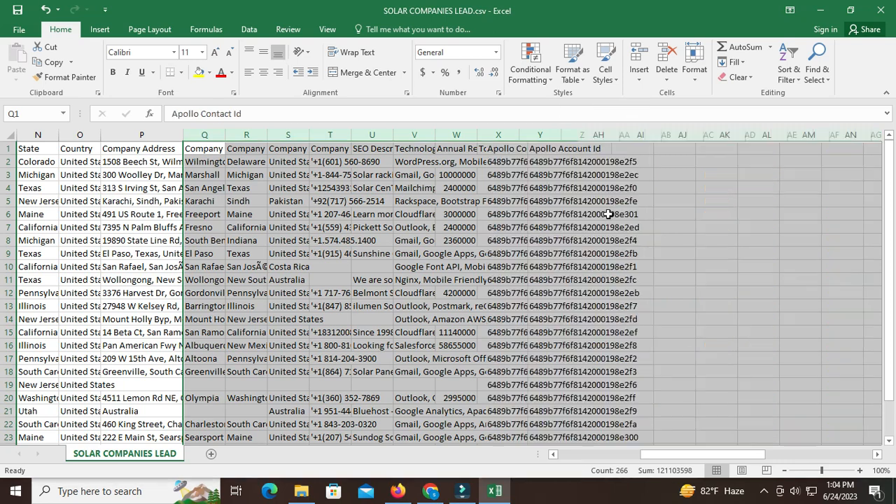
pyautogui.rightClick(270, 199)
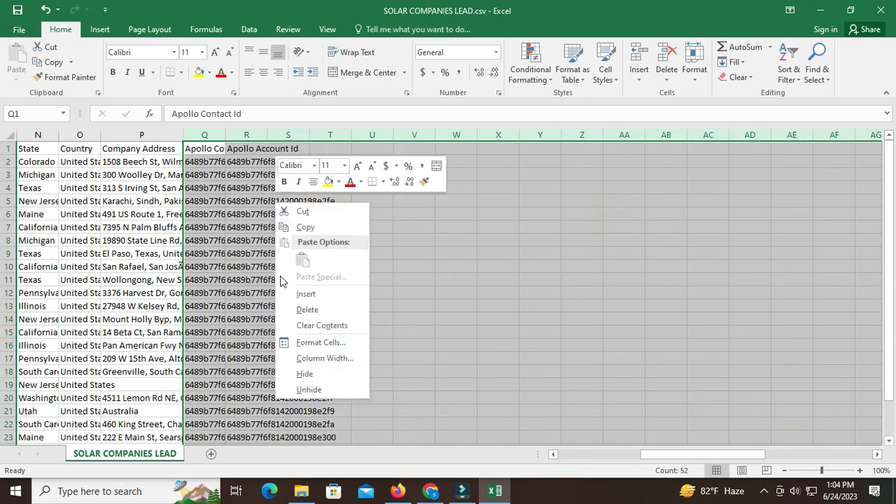
pyautogui.click(306, 309)
pyautogui.moveTo(689, 455); pyautogui.dragTo(587, 462)
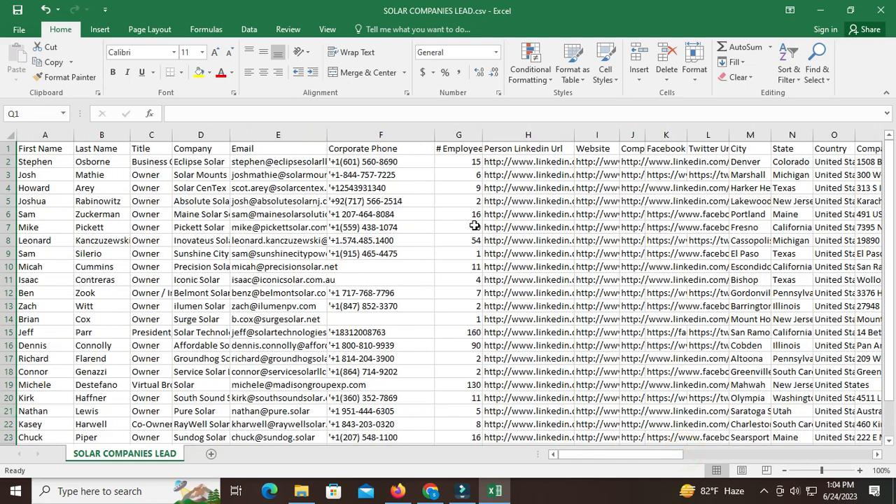
pyautogui.click(628, 457)
pyautogui.click(764, 491)
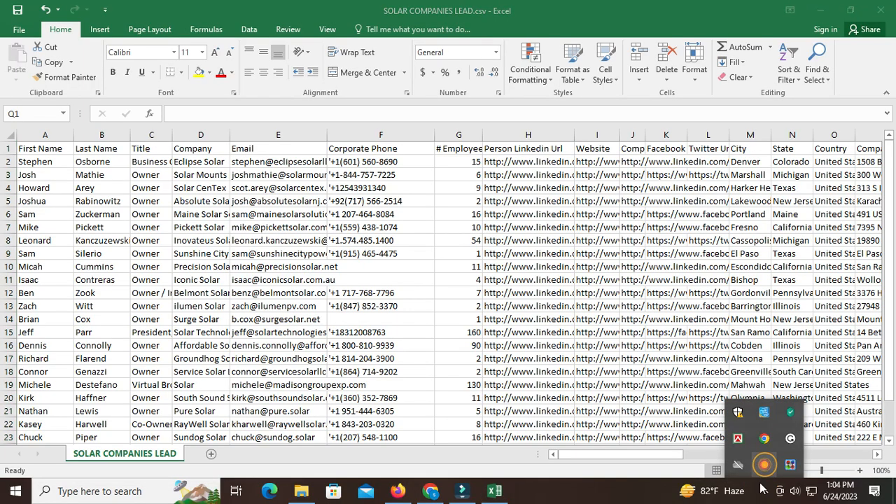